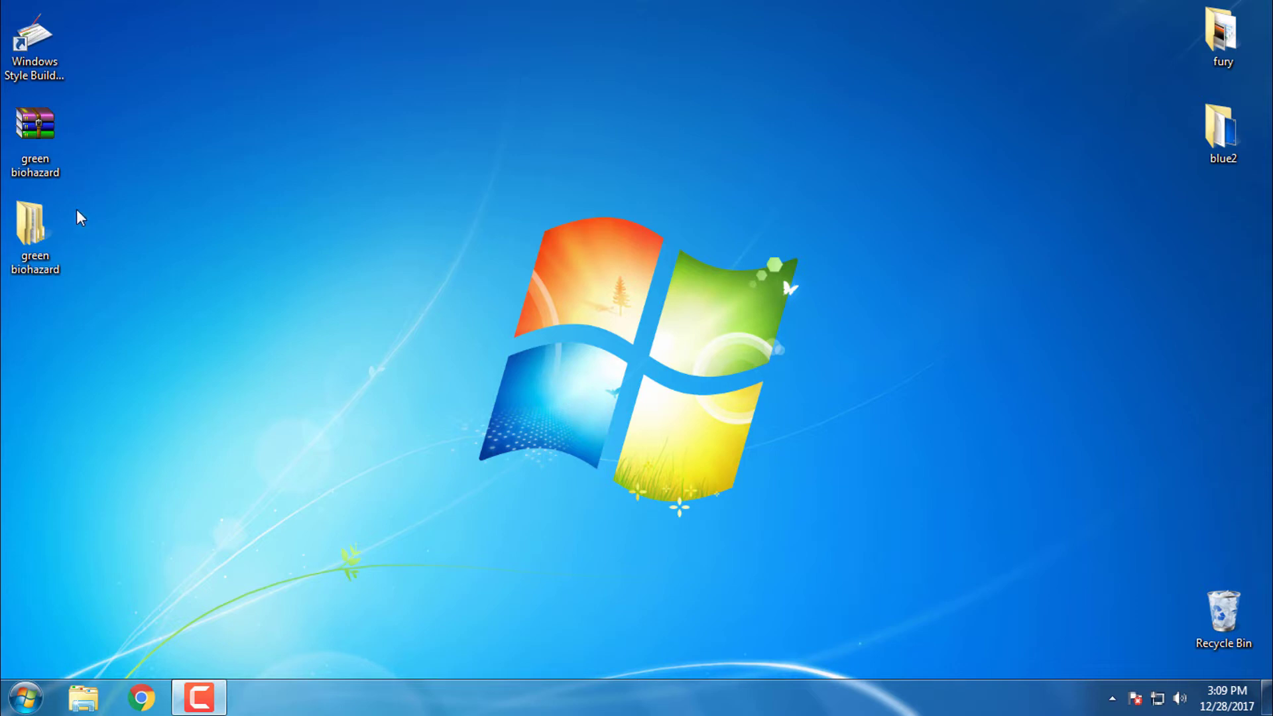
Open the green biohazard folder and browse into extras > tools
{"action": "right_click", "coordinate": [45, 122]}
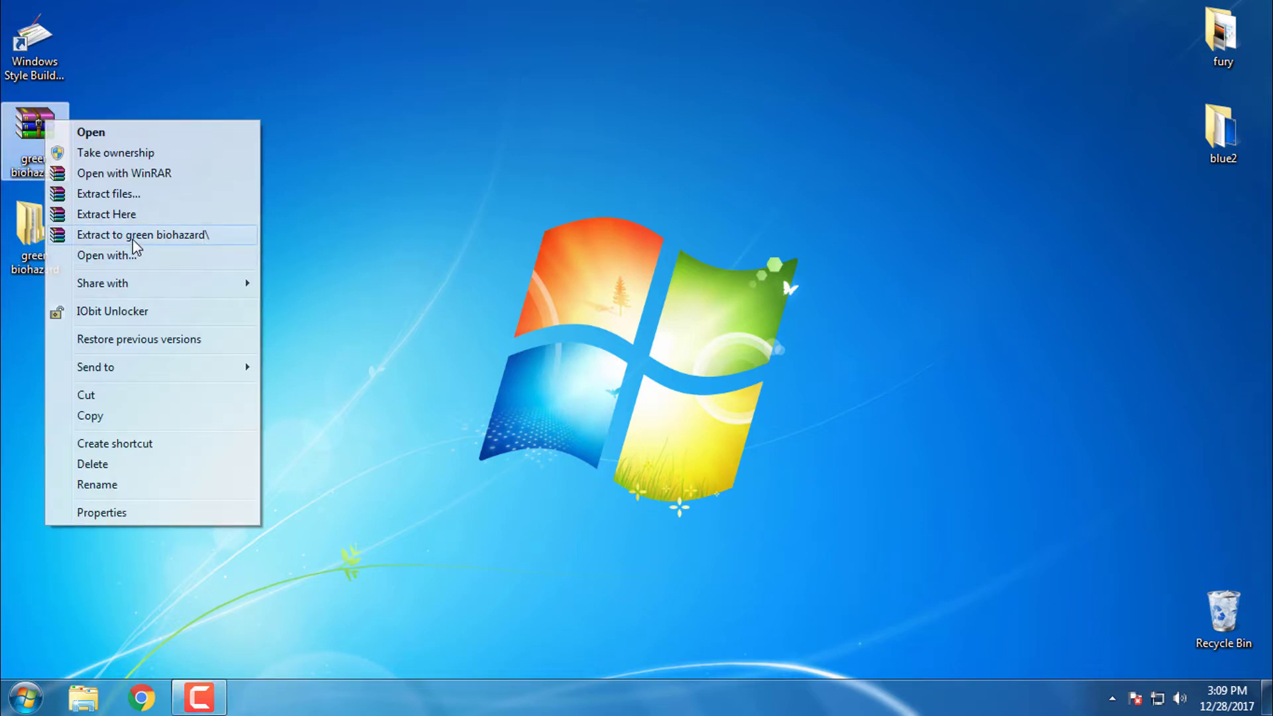
{"action": "left_click", "coordinate": [412, 233]}
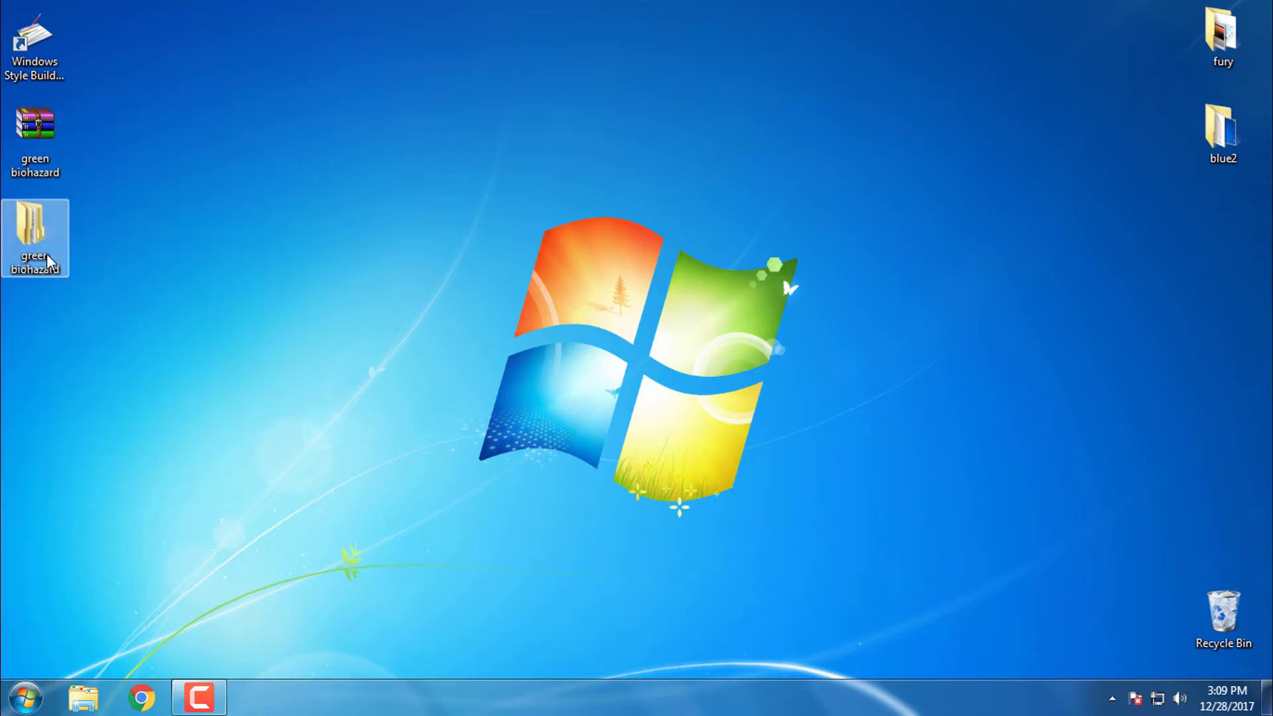
{"action": "double_click", "coordinate": [62, 265]}
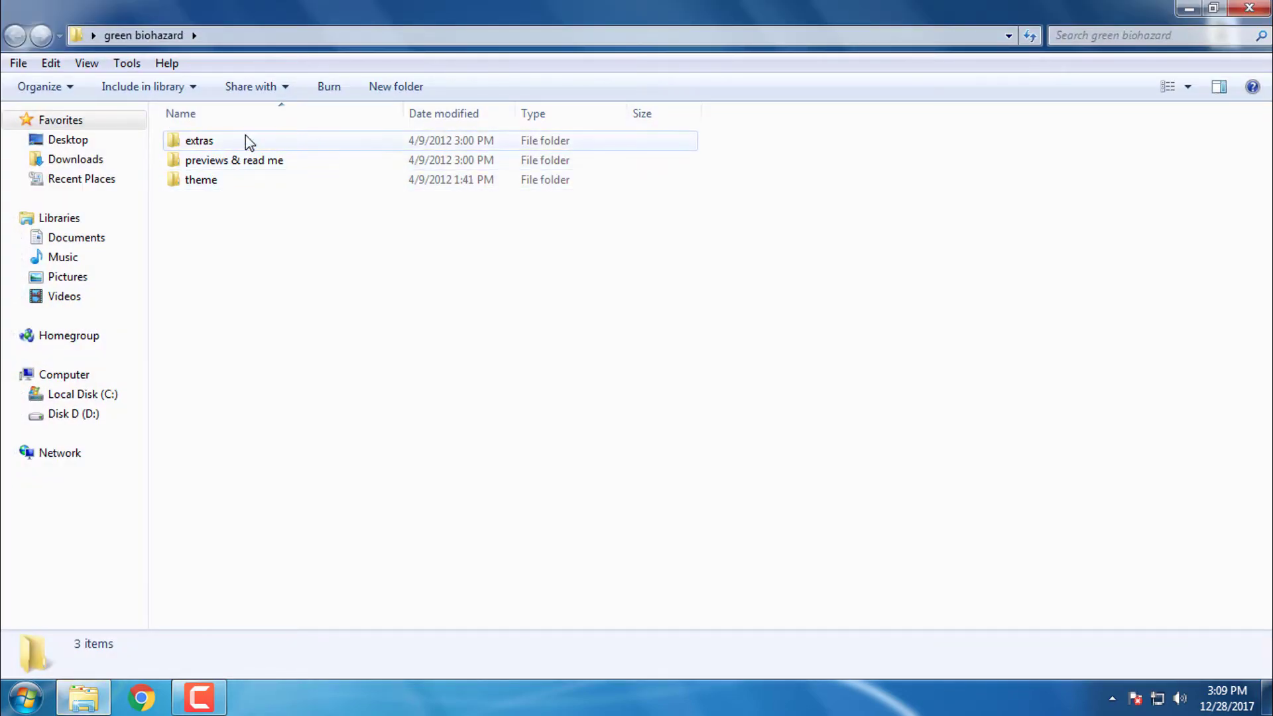
{"action": "double_click", "coordinate": [203, 146]}
{"action": "left_click", "coordinate": [205, 167]}
{"action": "double_click", "coordinate": [204, 165]}
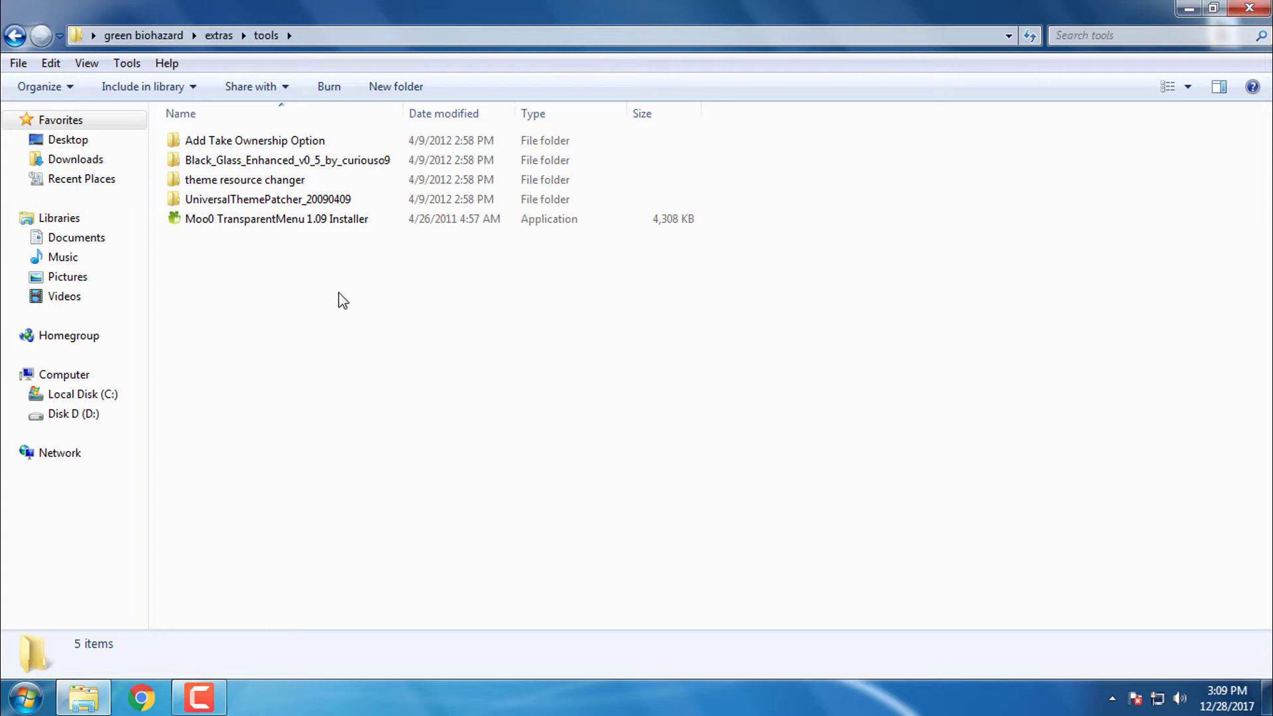
Inspect the theme resource changer folder's X64 and X86 v10 files and refresh the list
{"action": "left_click", "coordinate": [229, 185]}
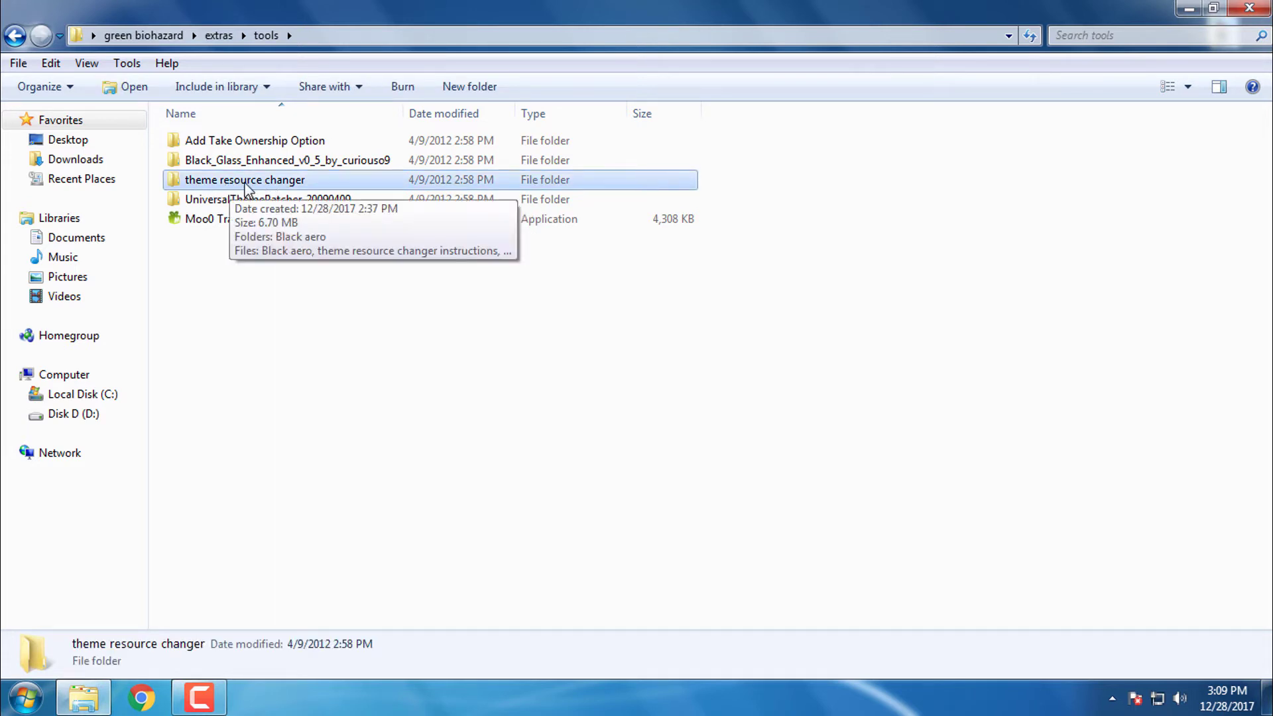
{"action": "double_click", "coordinate": [229, 188]}
{"action": "left_click_drag", "start_coordinate": [199, 291], "coordinate": [321, 305]}
{"action": "left_click", "coordinate": [304, 221]}
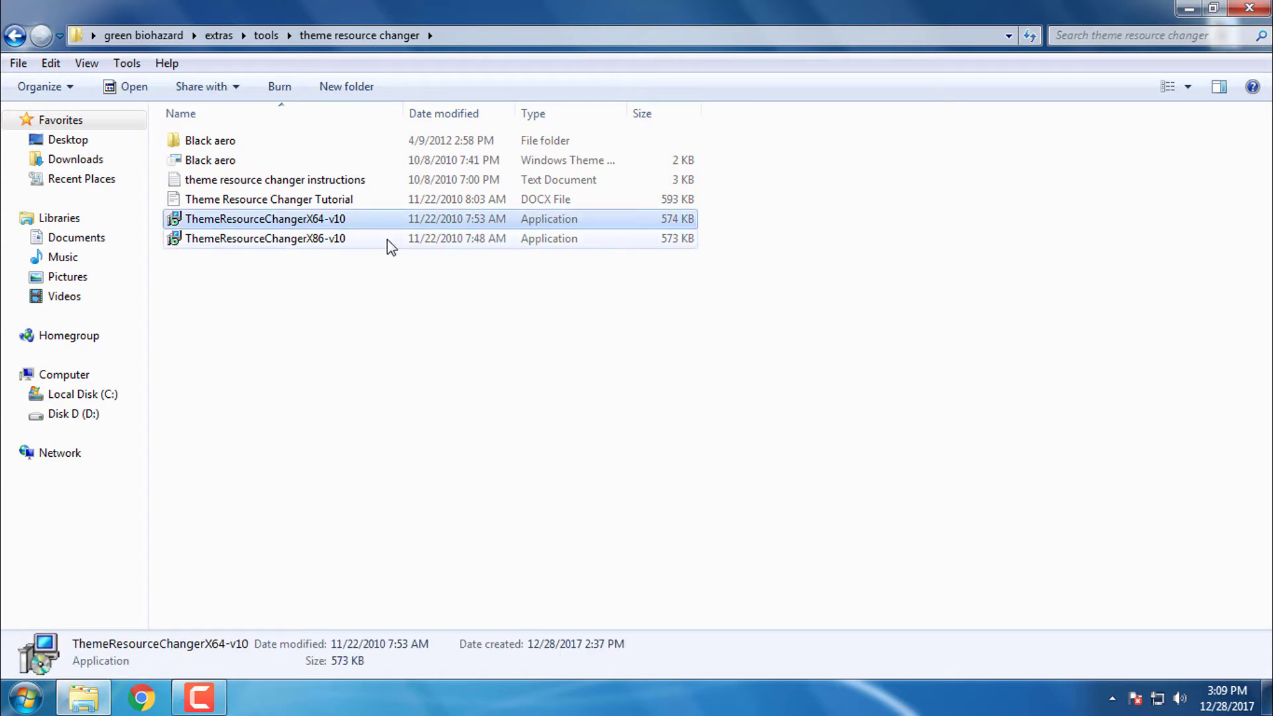
{"action": "left_click", "coordinate": [312, 242]}
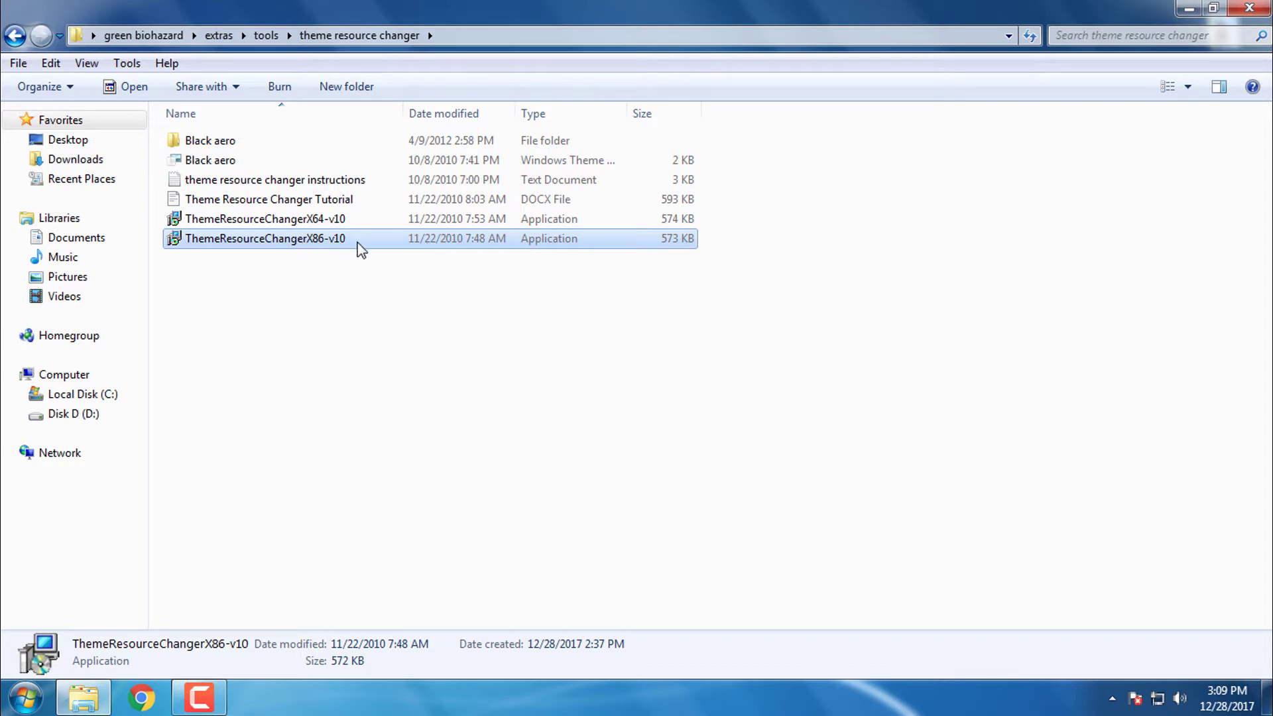
{"action": "right_click", "coordinate": [316, 307]}
{"action": "left_click", "coordinate": [346, 418]}
Go back to tools and open UniversalThemePatcher_20090409 > UniversalThemePatcher_20090409 to view its x64 and x86 patchers
{"action": "left_click", "coordinate": [10, 41]}
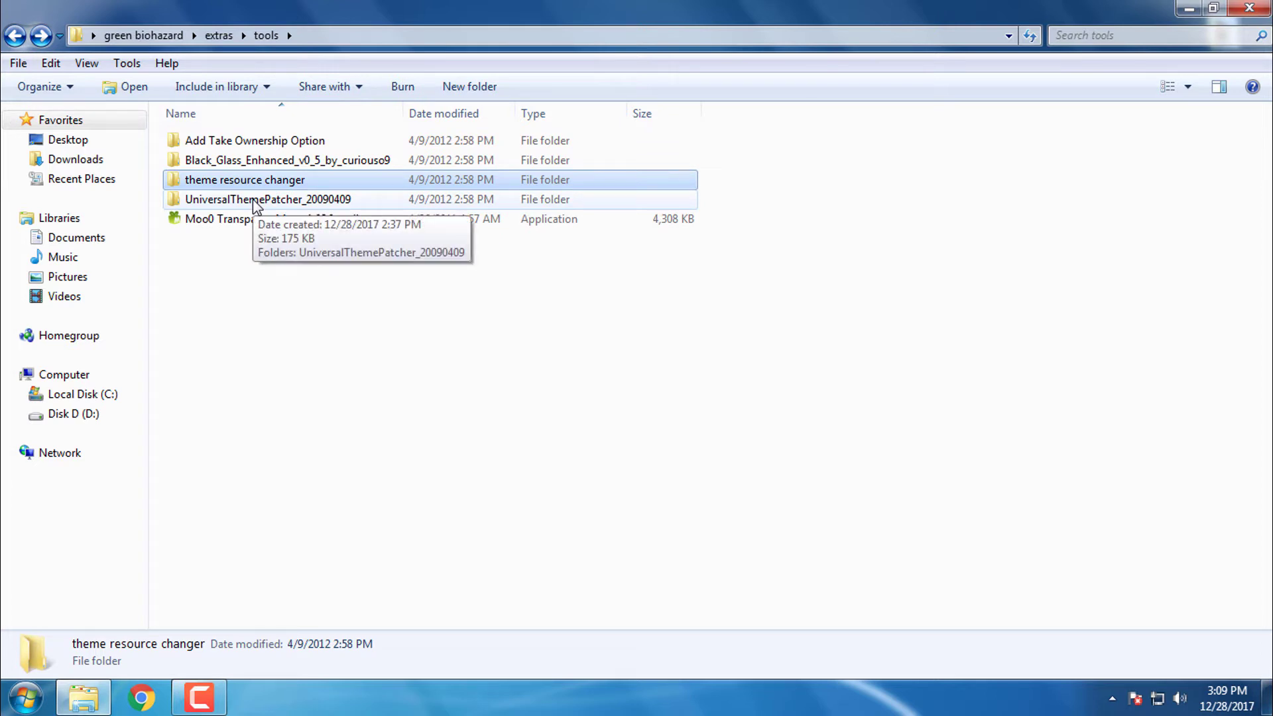
{"action": "double_click", "coordinate": [253, 199]}
{"action": "double_click", "coordinate": [280, 143]}
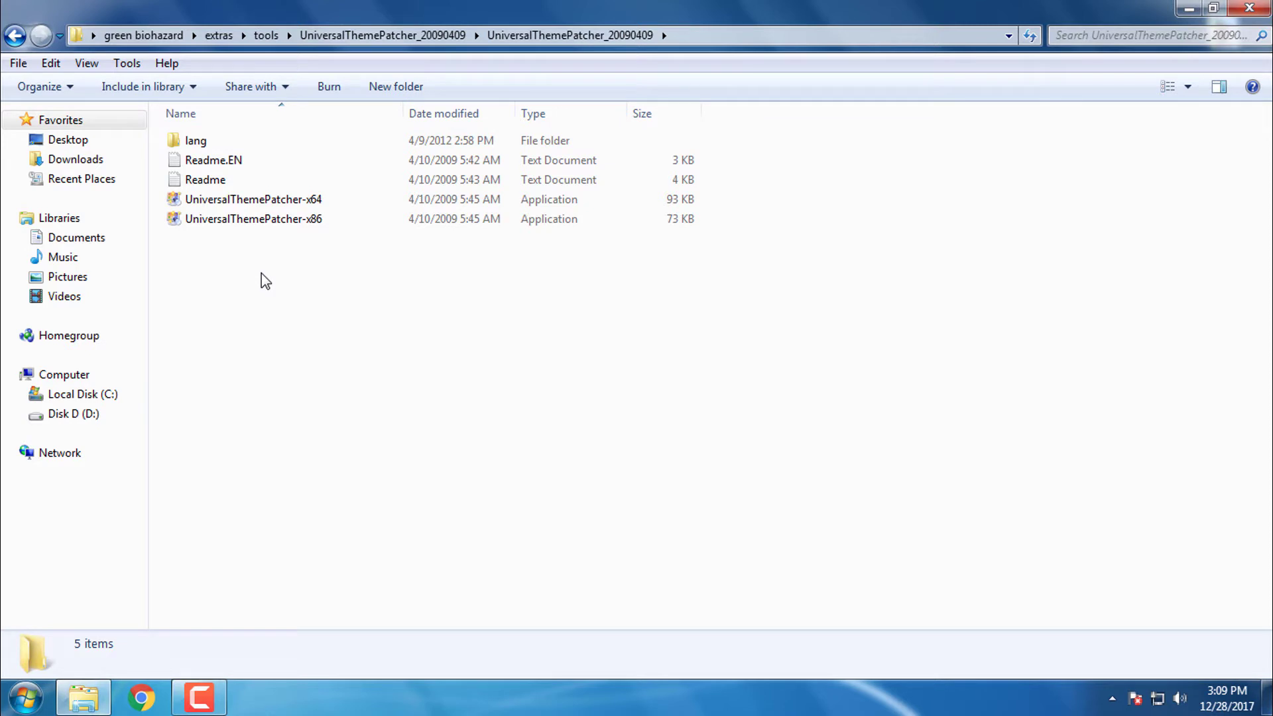
{"action": "left_click", "coordinate": [287, 200]}
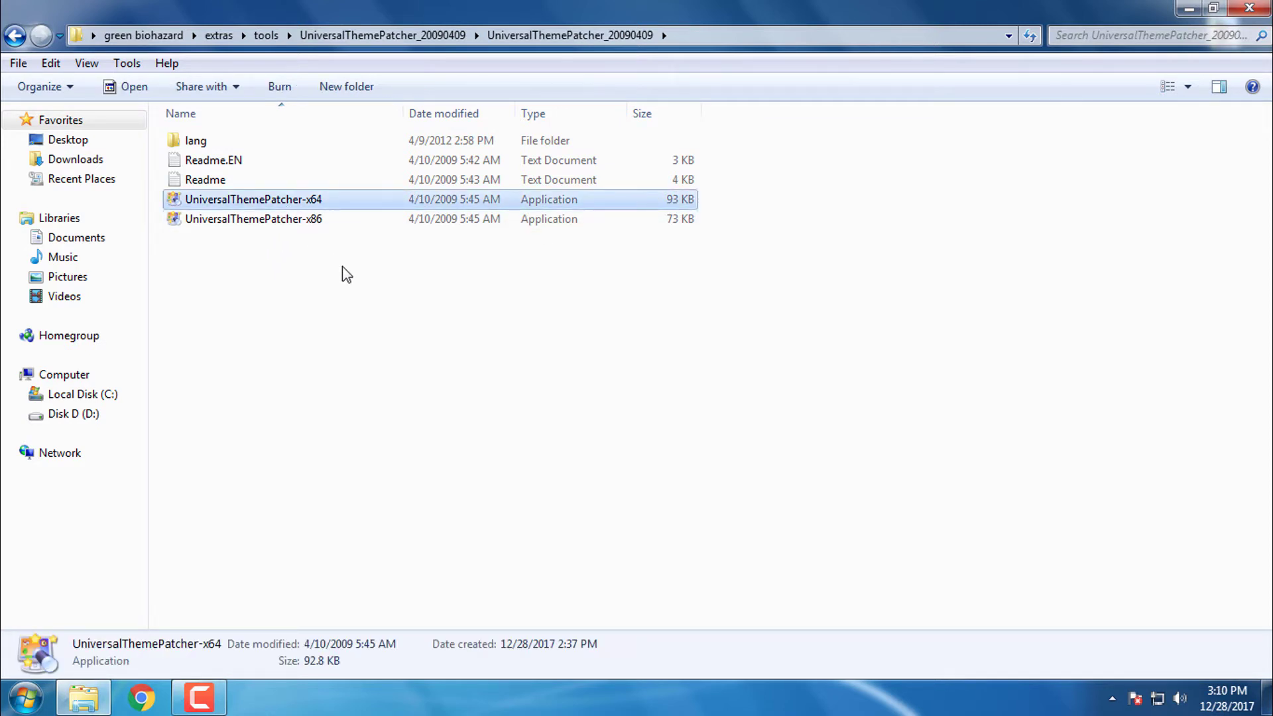
{"action": "left_click", "coordinate": [259, 225]}
{"action": "left_click_drag", "start_coordinate": [260, 249], "coordinate": [570, 312]}
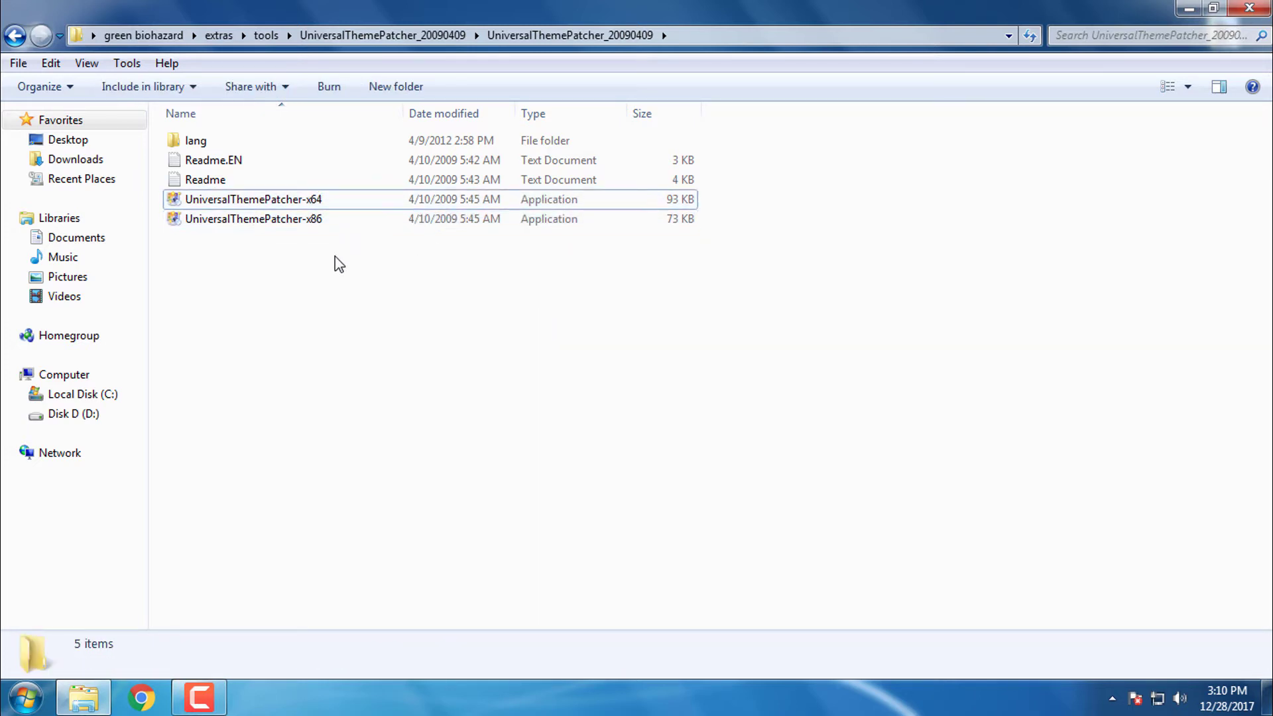
Run UniversalThemePatcher-x86 in English, check that the theme files are already patched, and close it
{"action": "double_click", "coordinate": [321, 222]}
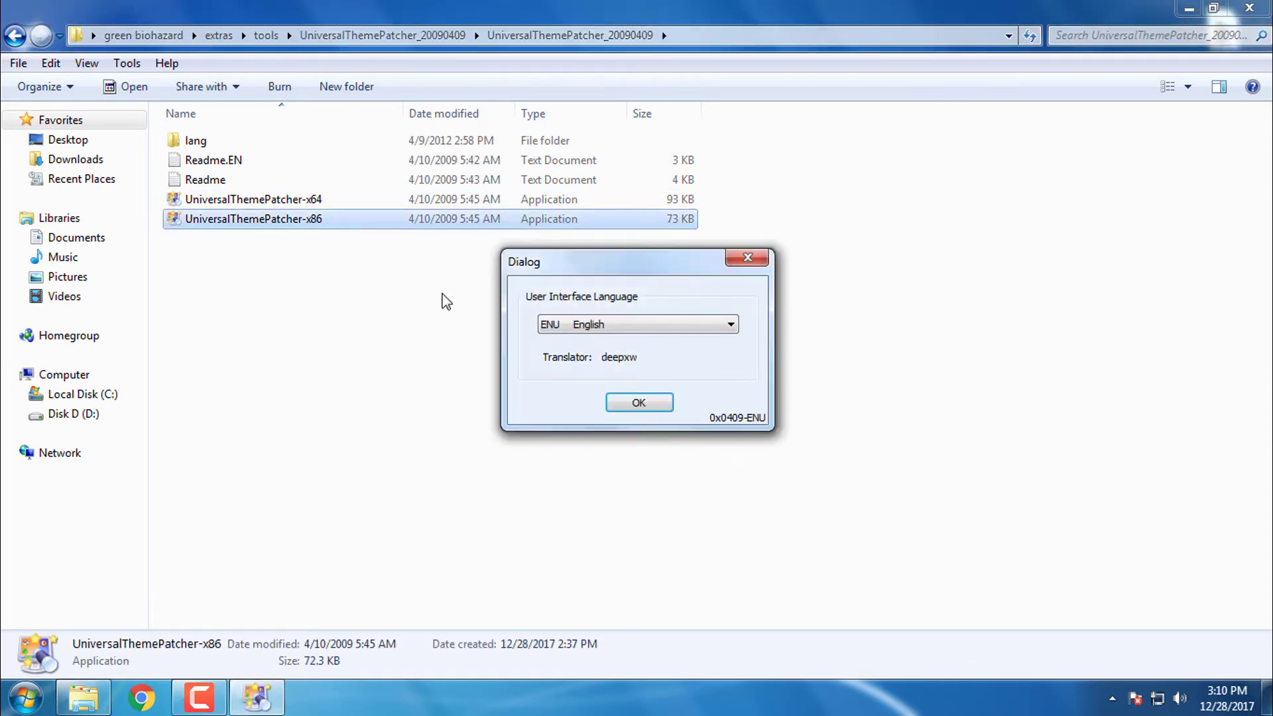
{"action": "left_click", "coordinate": [648, 404]}
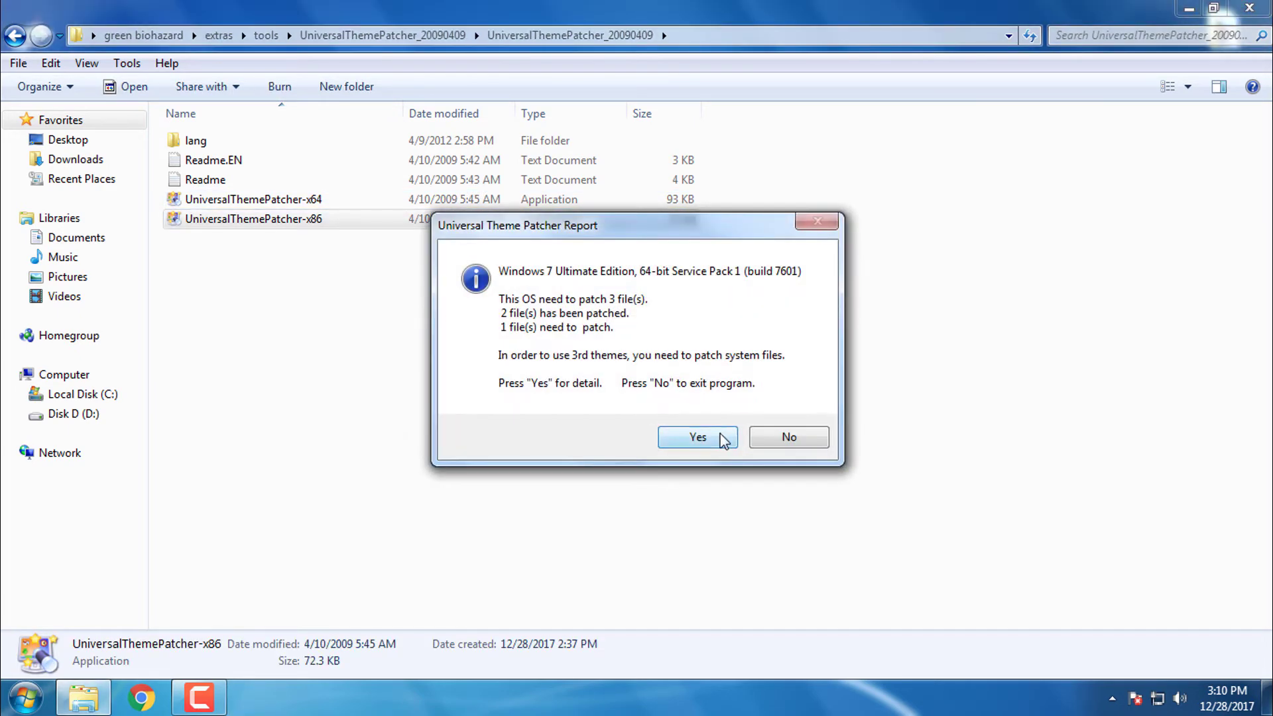
{"action": "left_click", "coordinate": [721, 439]}
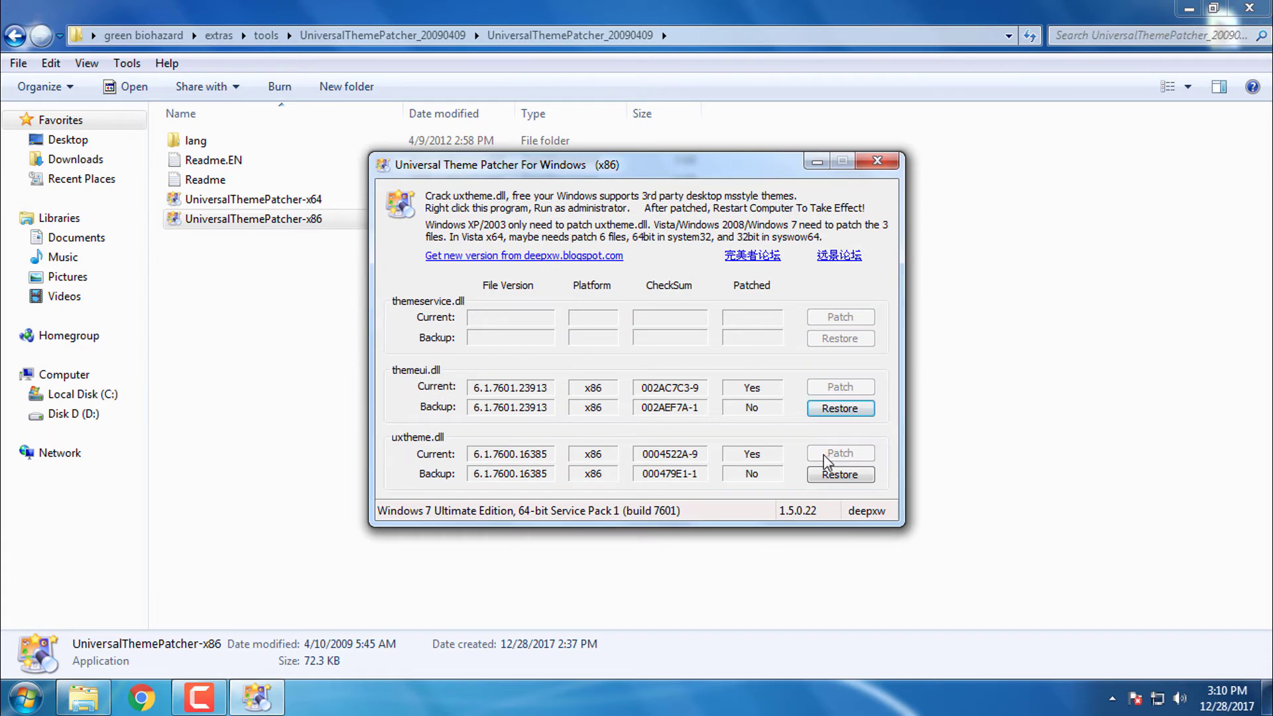
{"action": "left_click", "coordinate": [882, 160]}
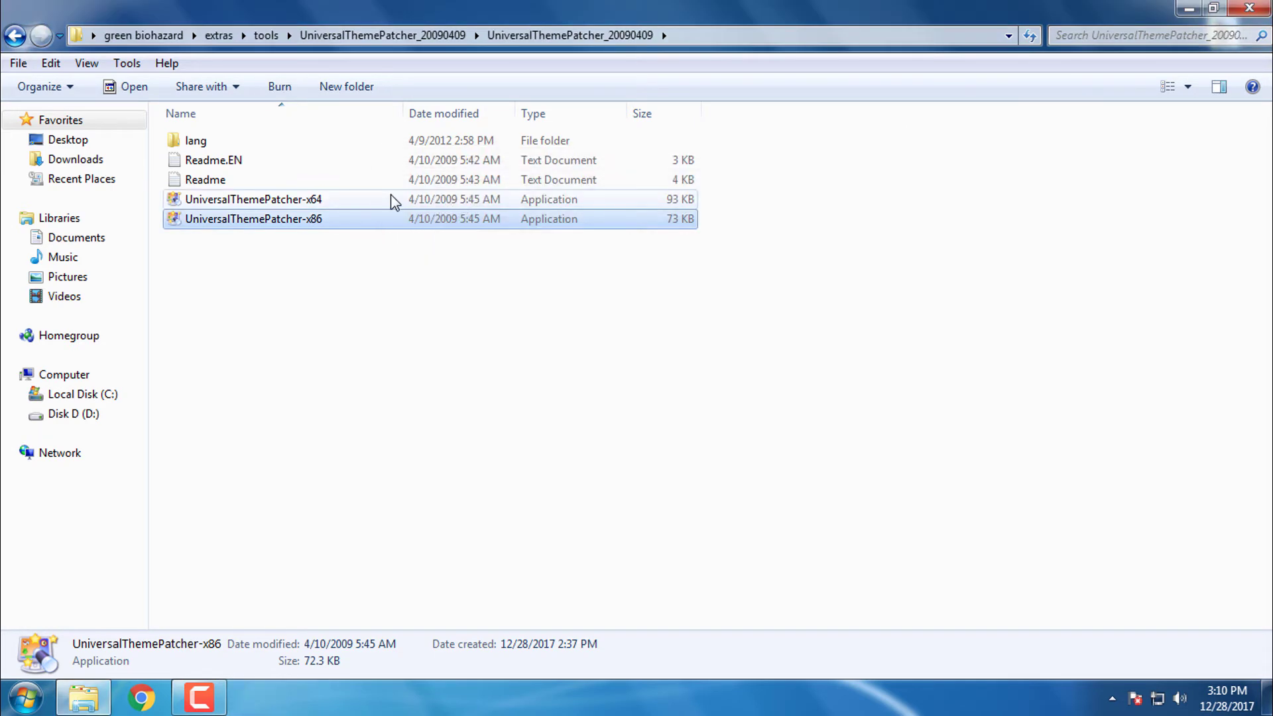
Run UniversalThemePatcher-x64, review its patch status, and close it
{"action": "double_click", "coordinate": [379, 199]}
{"action": "left_click", "coordinate": [646, 402]}
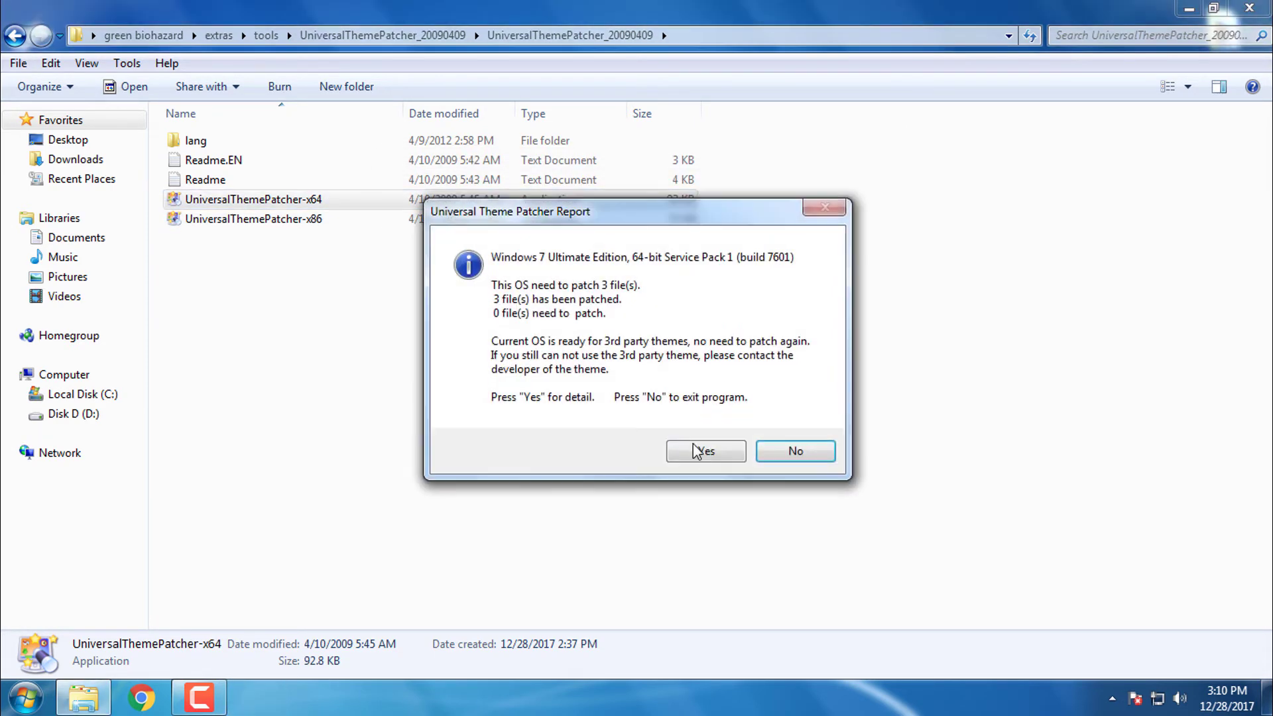
{"action": "left_click", "coordinate": [701, 454]}
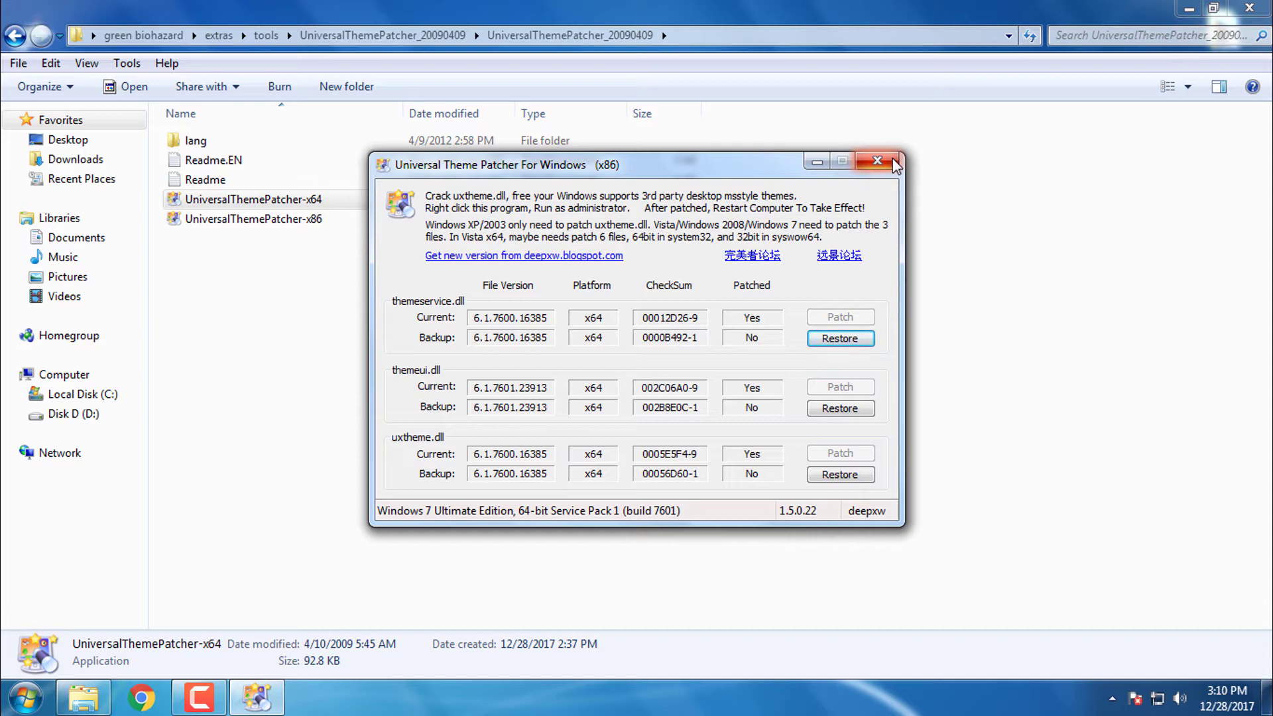
{"action": "left_click", "coordinate": [877, 161]}
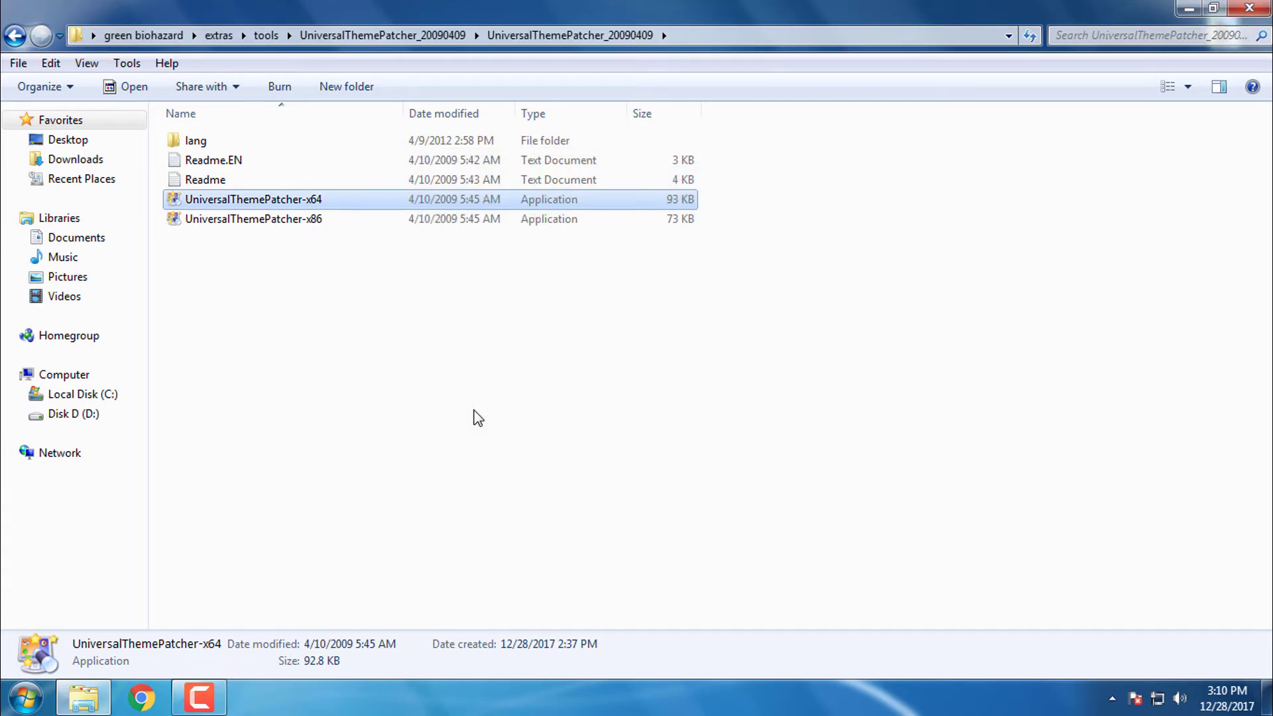
Leave the patcher folder and return to the green biohazard folder
{"action": "left_click", "coordinate": [327, 225]}
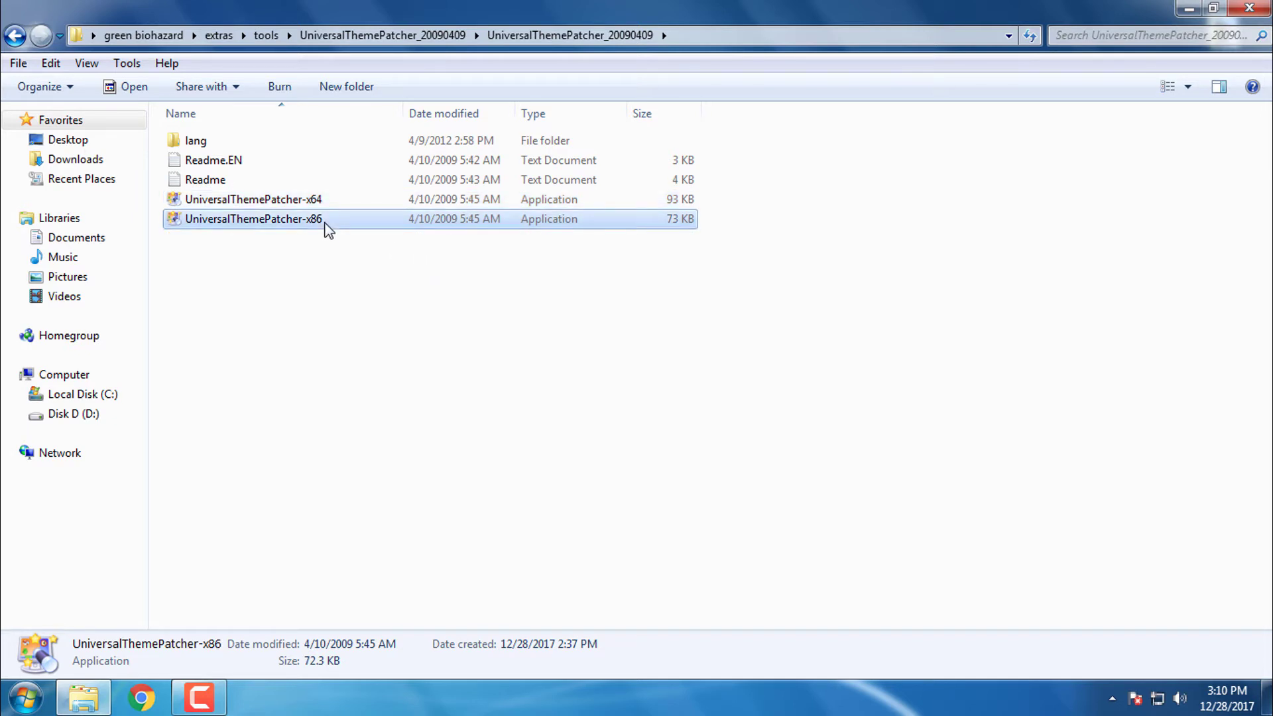
{"action": "left_click", "coordinate": [398, 321]}
{"action": "left_click_drag", "start_coordinate": [248, 342], "coordinate": [423, 280]}
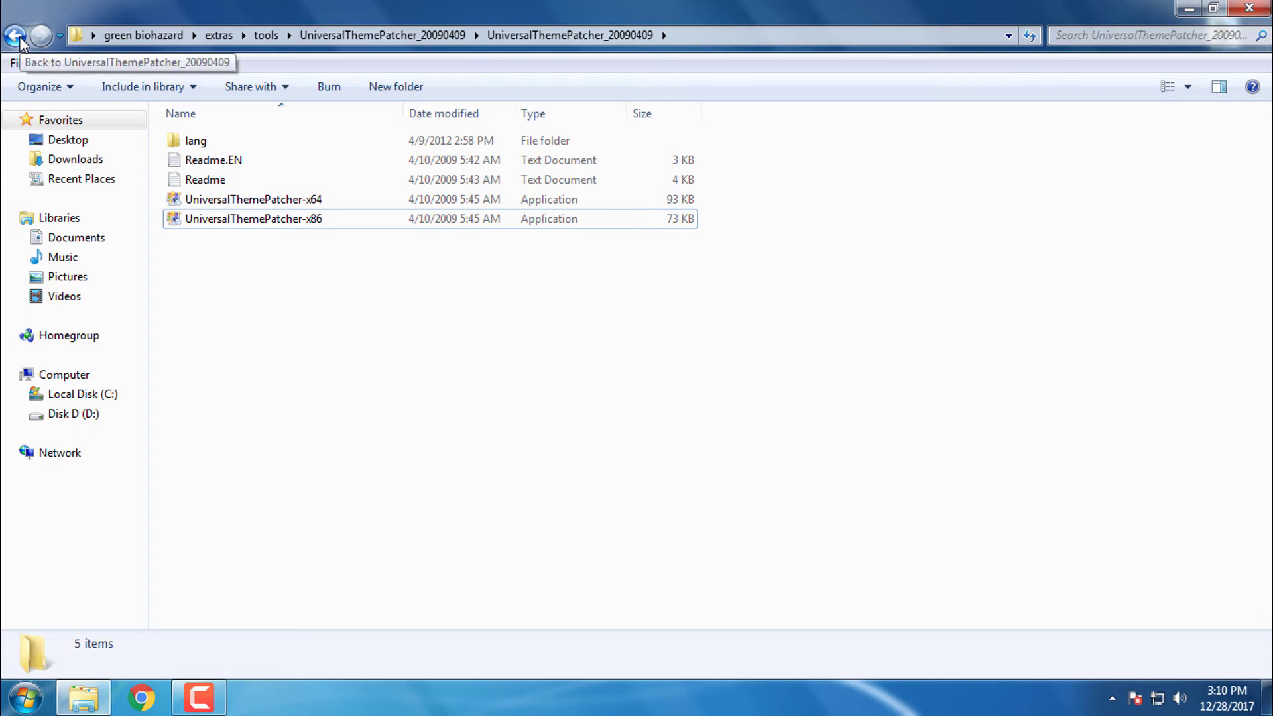
{"action": "left_click", "coordinate": [20, 40]}
{"action": "left_click", "coordinate": [20, 40]}
{"action": "left_click", "coordinate": [20, 40]}
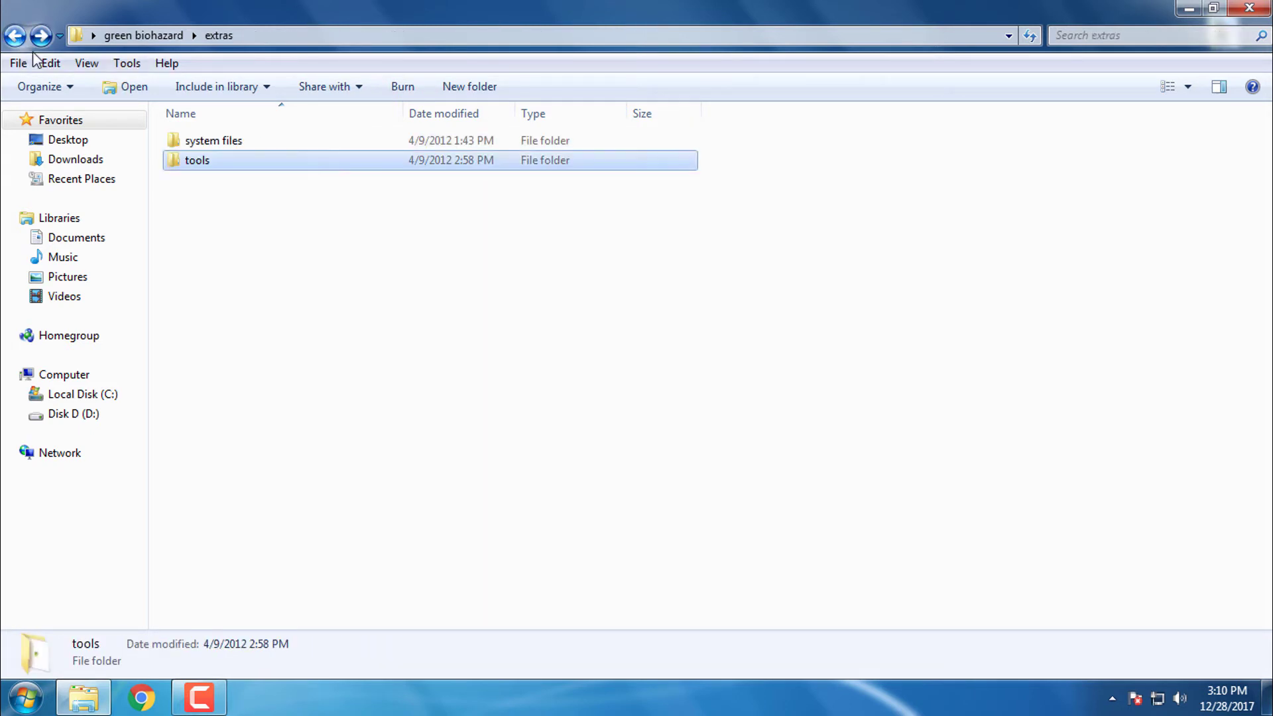
{"action": "left_click", "coordinate": [14, 39]}
Copy the gb folder and gb theme file from the theme folder
{"action": "double_click", "coordinate": [226, 188]}
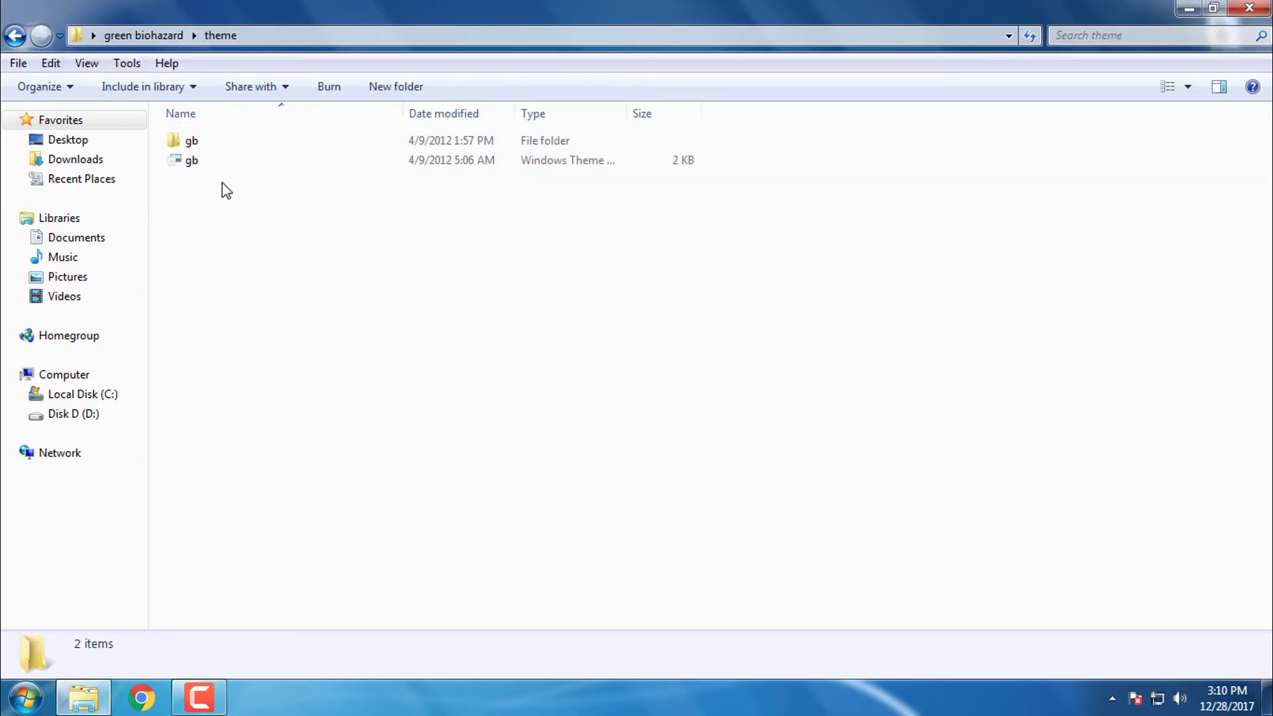
{"action": "left_click_drag", "start_coordinate": [236, 214], "coordinate": [310, 148]}
{"action": "right_click", "coordinate": [310, 143]}
{"action": "left_click", "coordinate": [364, 418]}
Navigate to C:\Windows\Resources\Themes to paste the gb items there
{"action": "left_click", "coordinate": [66, 376]}
{"action": "left_click", "coordinate": [256, 157]}
{"action": "double_click", "coordinate": [256, 159]}
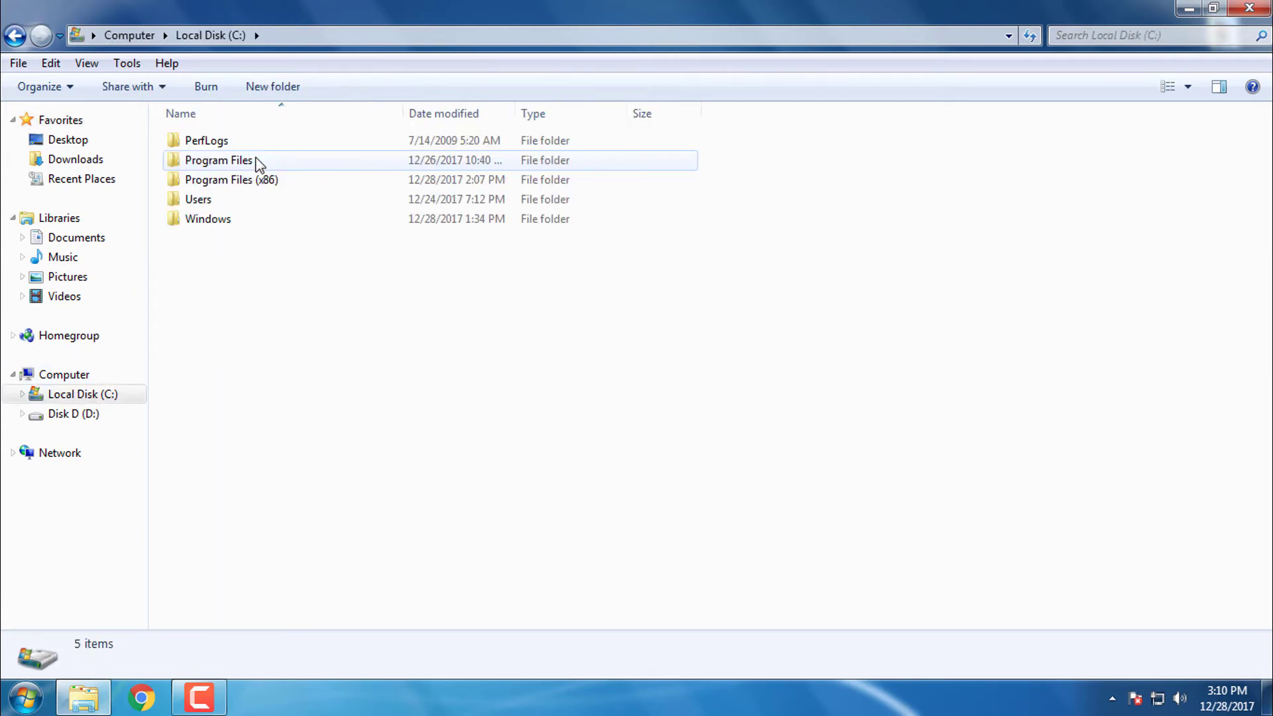
{"action": "double_click", "coordinate": [249, 220]}
{"action": "scroll", "coordinate": [266, 166], "scroll_direction": "down", "scroll_amount": 11}
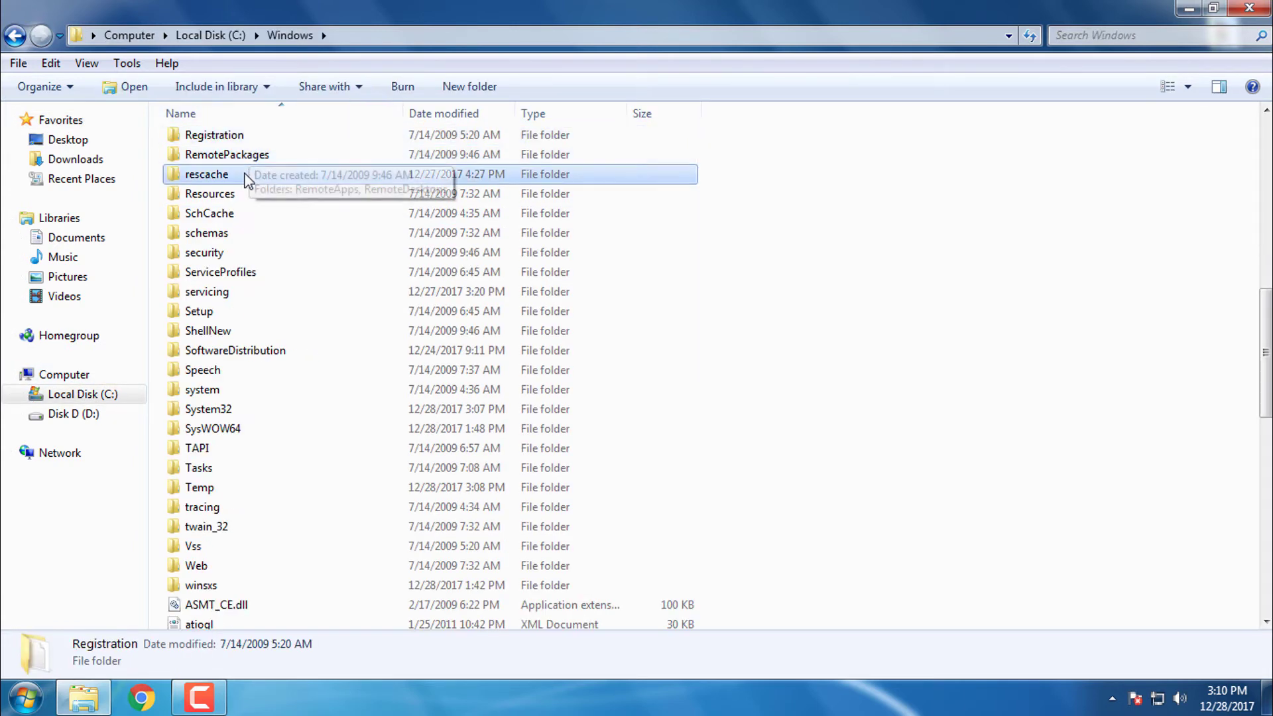
{"action": "double_click", "coordinate": [233, 193]}
{"action": "double_click", "coordinate": [226, 160]}
{"action": "right_click", "coordinate": [929, 244]}
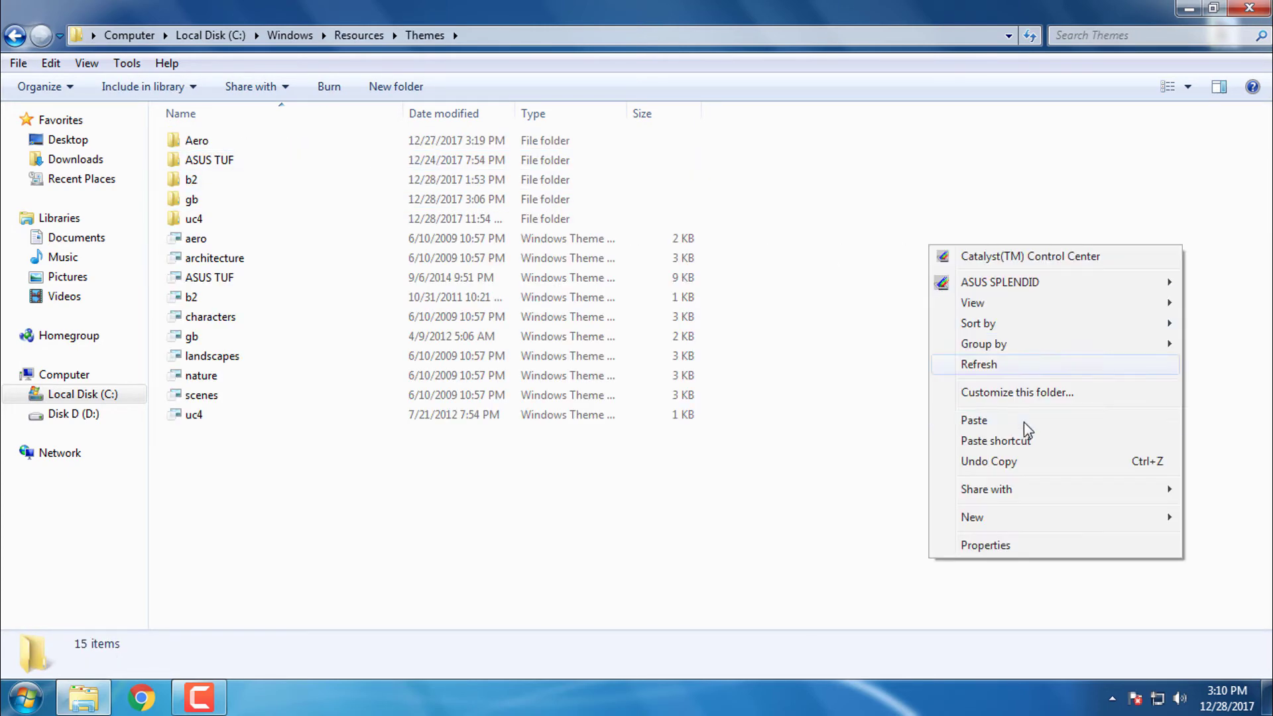
Apply the Green Biohazard theme from Personalization's Installed Themes and close the window
{"action": "left_click", "coordinate": [1248, 9]}
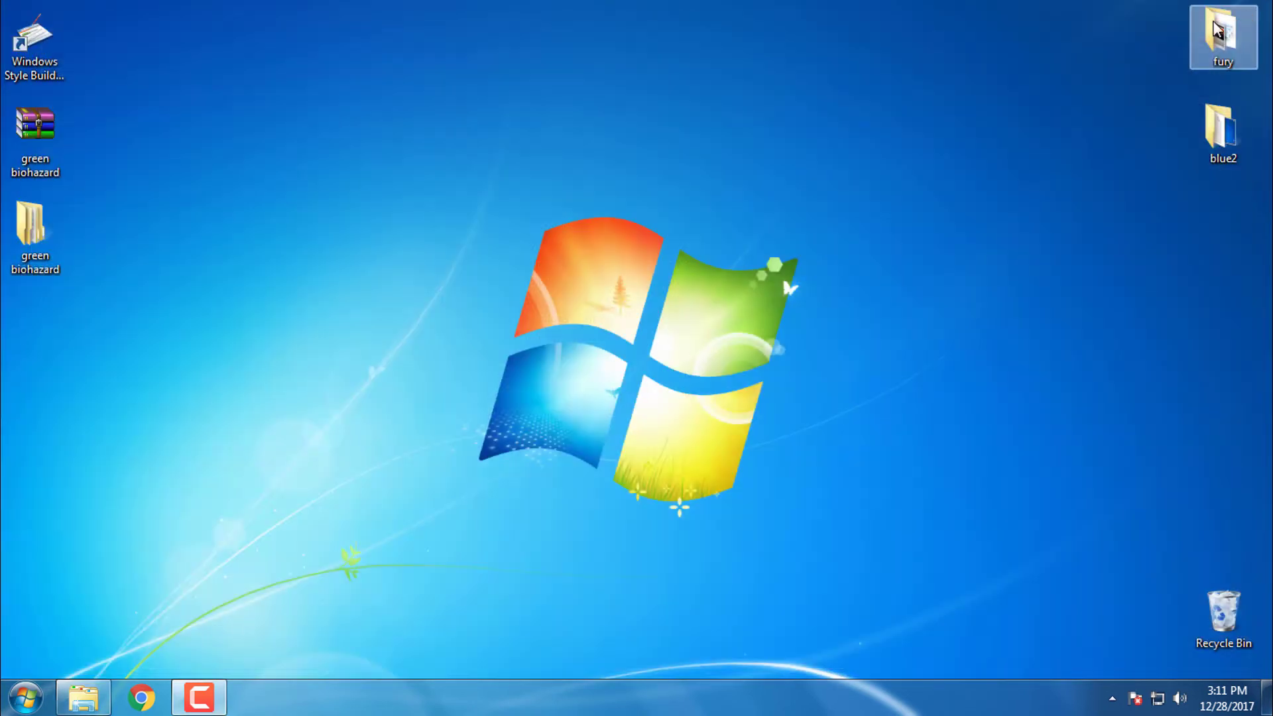
{"action": "right_click", "coordinate": [510, 242]}
{"action": "left_click", "coordinate": [561, 511]}
{"action": "scroll", "coordinate": [430, 534], "scroll_direction": "down", "scroll_amount": 2}
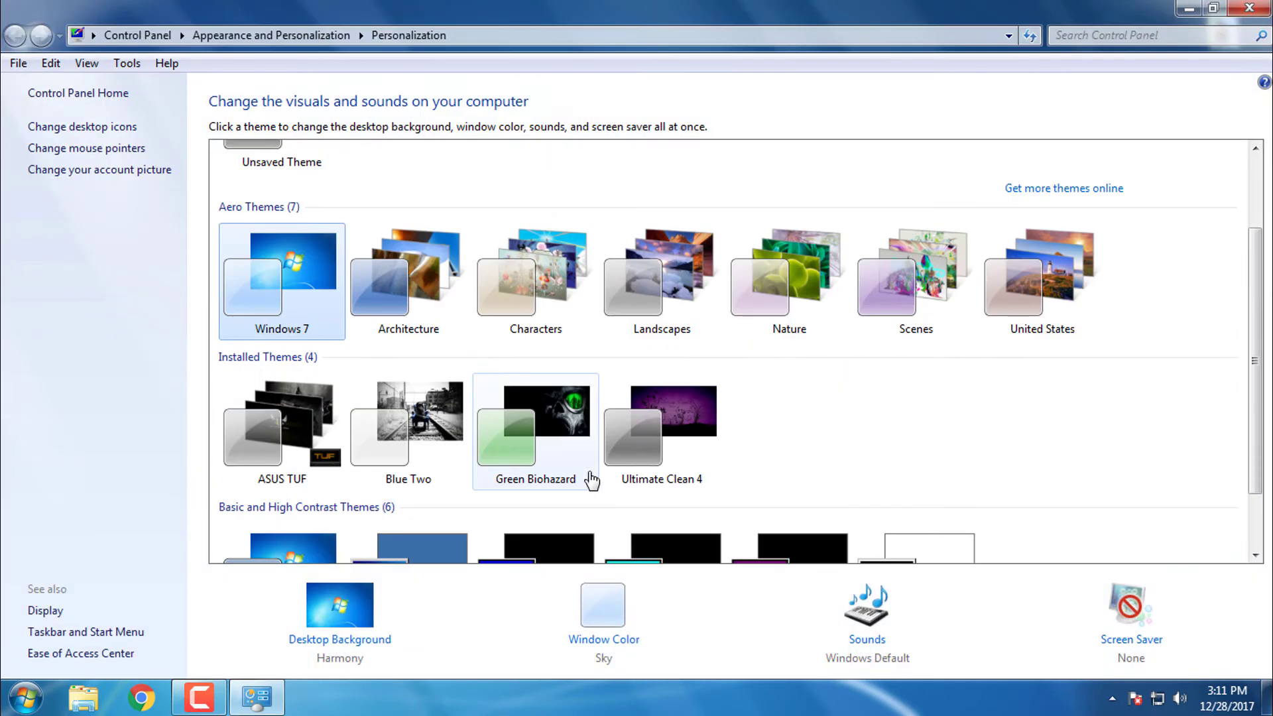
{"action": "left_click", "coordinate": [543, 439]}
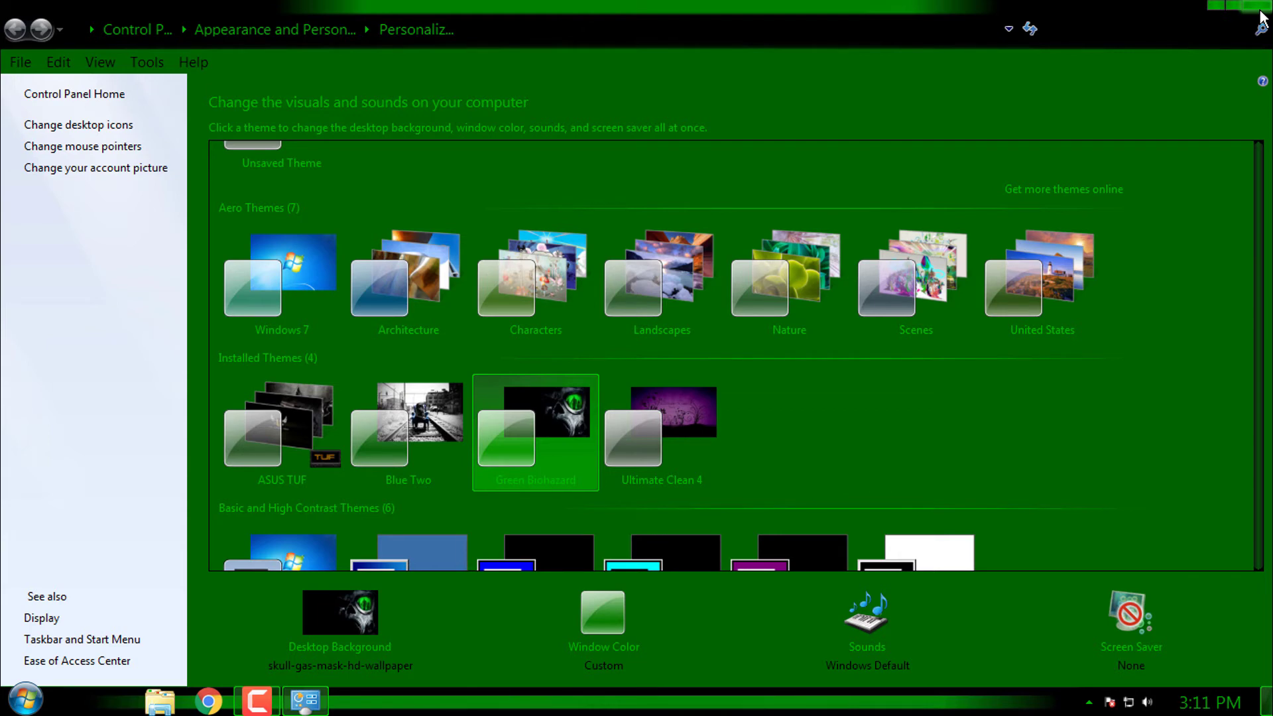
{"action": "left_click", "coordinate": [1260, 16]}
Refresh the desktop and briefly show the hidden notification icons
{"action": "right_click", "coordinate": [455, 176]}
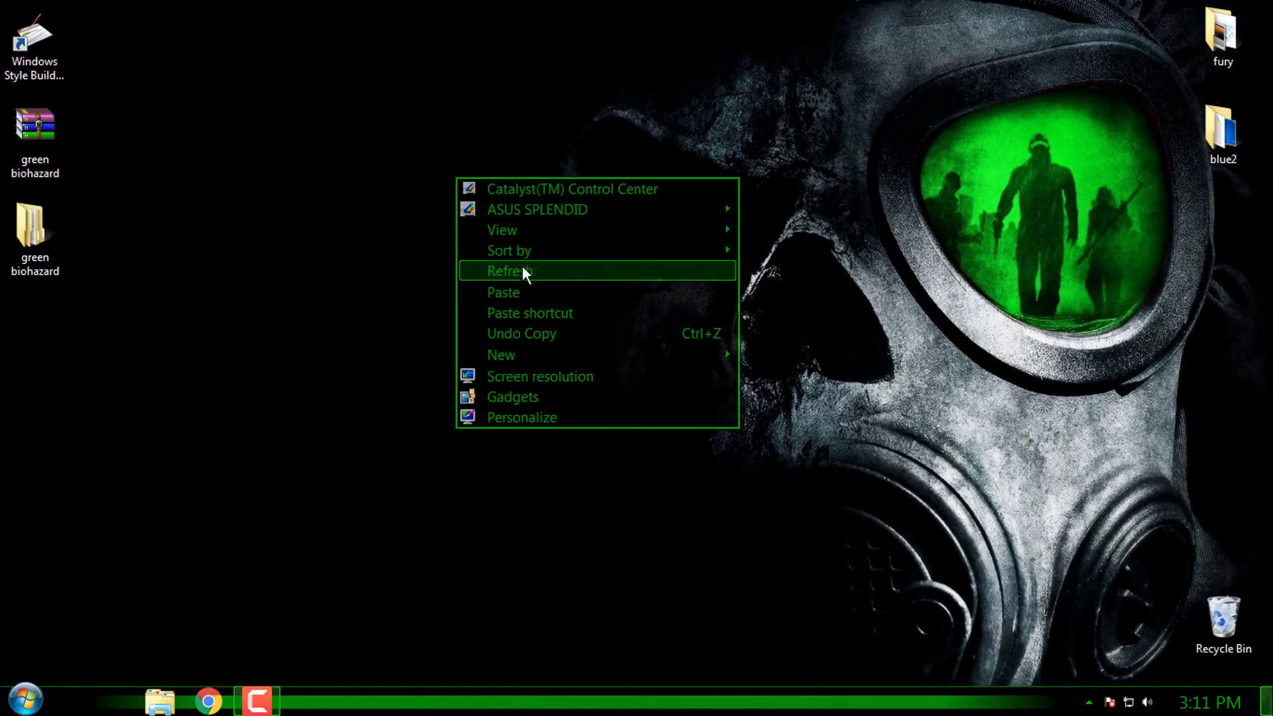
{"action": "left_click", "coordinate": [524, 272]}
{"action": "left_click", "coordinate": [1089, 703]}
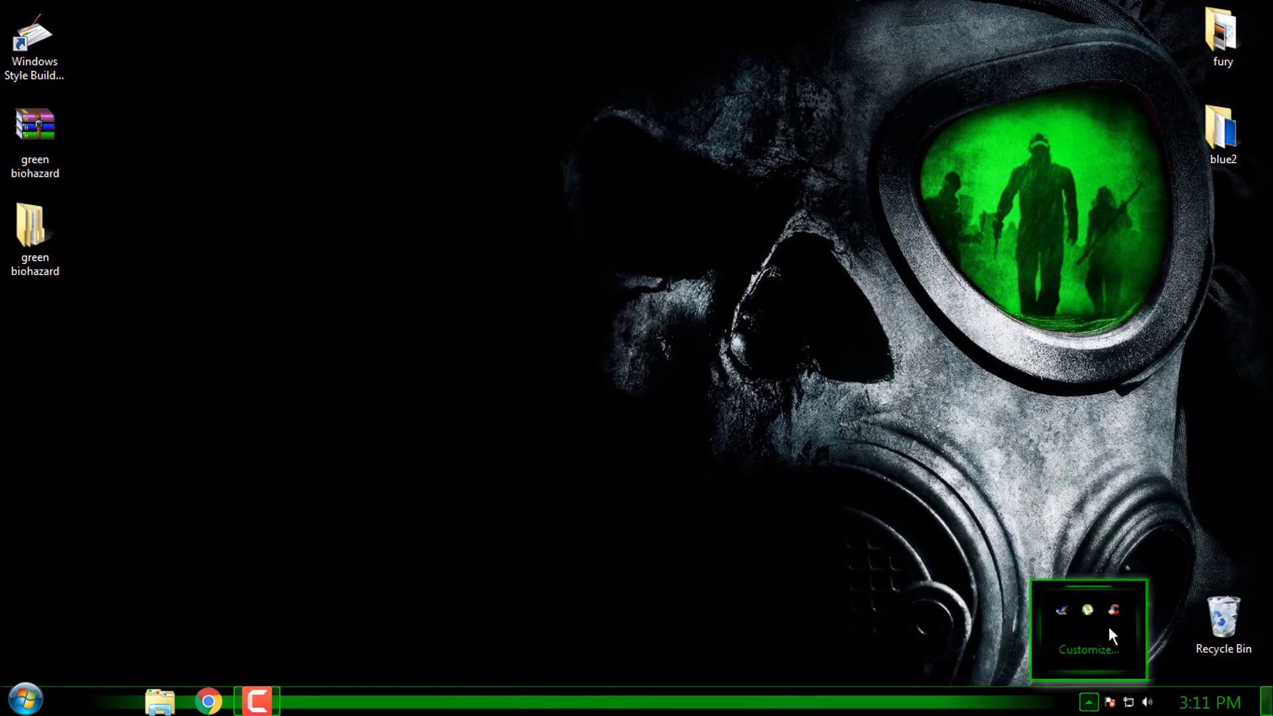
{"action": "left_click", "coordinate": [726, 499]}
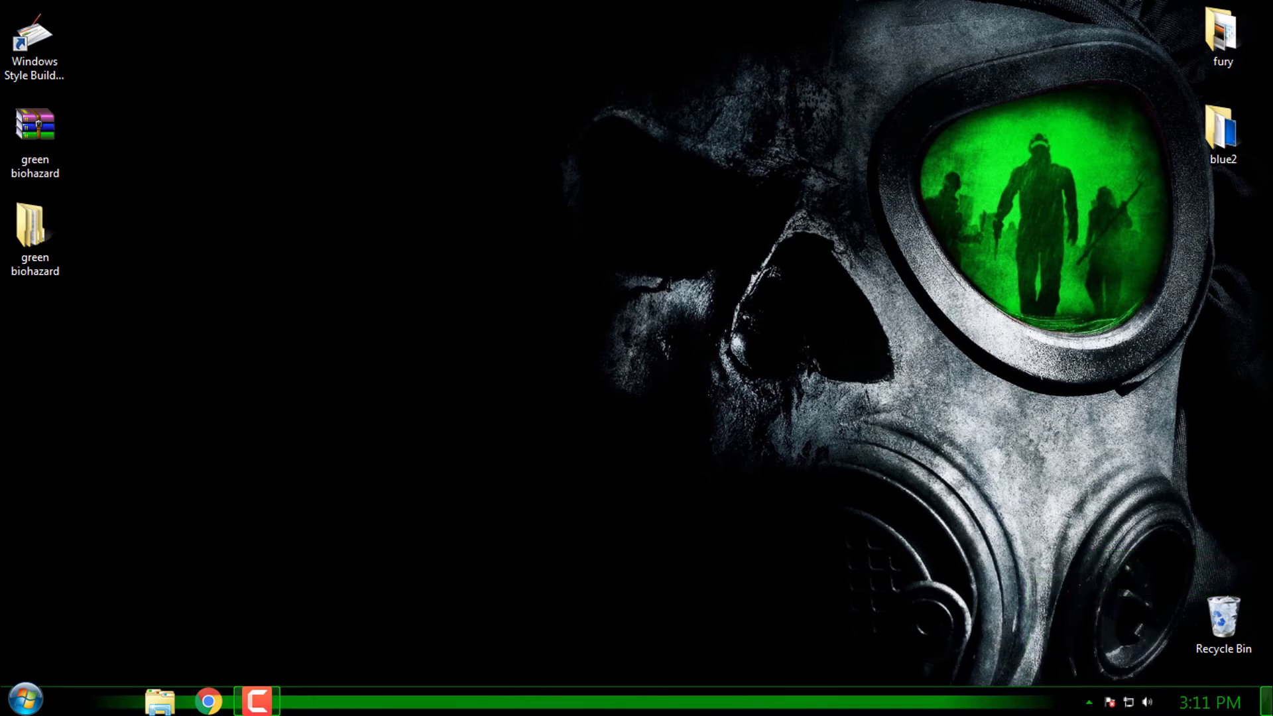
Browse green biohazard > extras > tools > Black_Glass_Enhanced > Black Glass Enhanced v0.5 and select BlackGlassEnhanced
{"action": "key", "text": "super"}
{"action": "key", "text": "super"}
{"action": "double_click", "coordinate": [18, 241]}
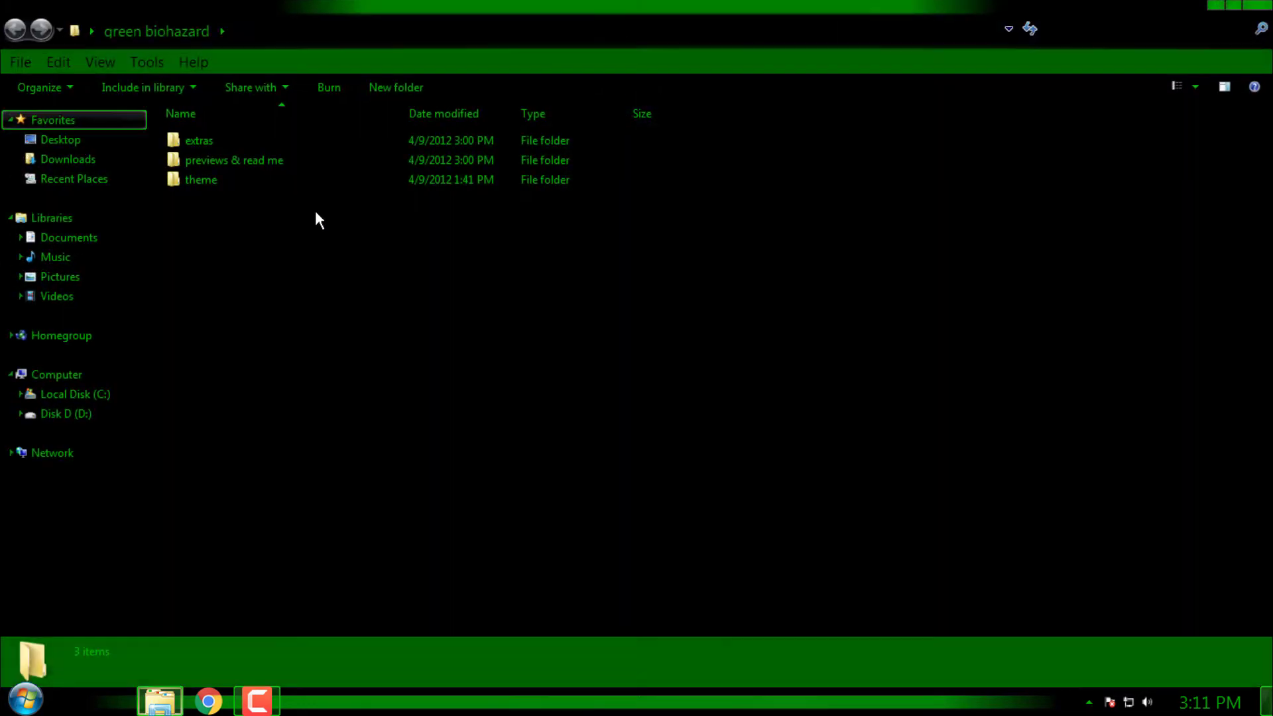
{"action": "left_click", "coordinate": [213, 175]}
{"action": "double_click", "coordinate": [229, 143]}
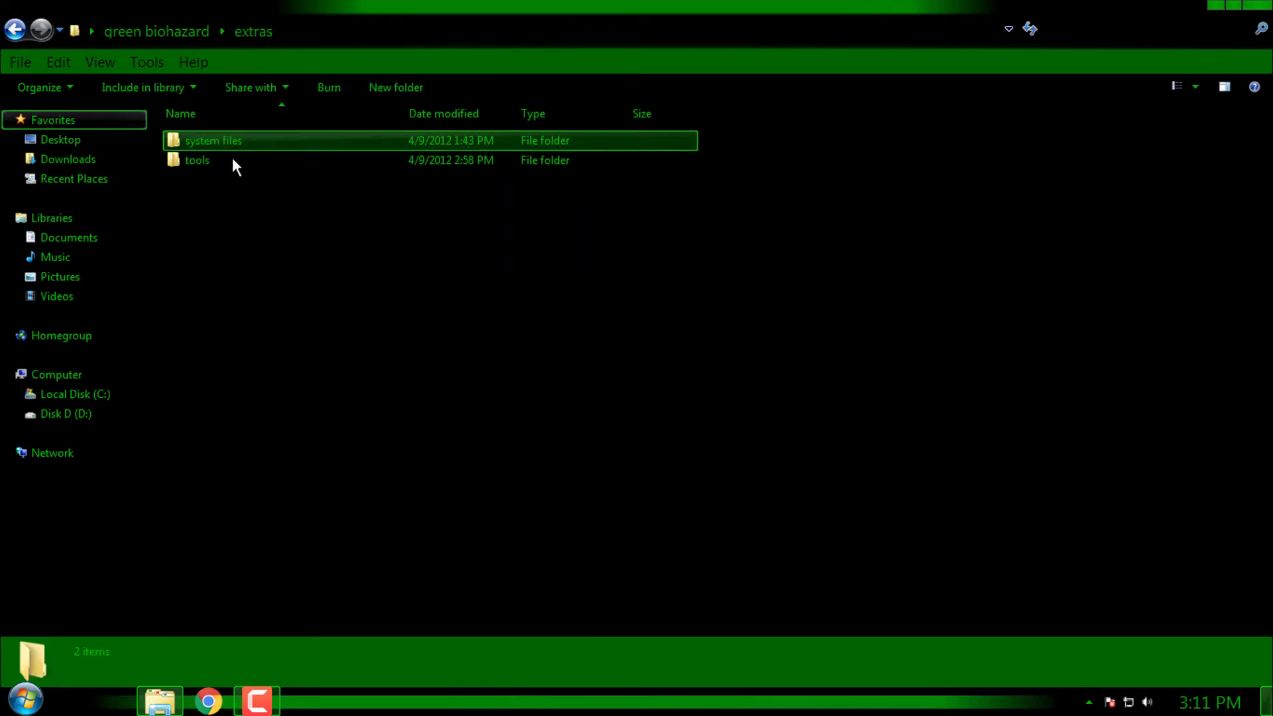
{"action": "double_click", "coordinate": [234, 160]}
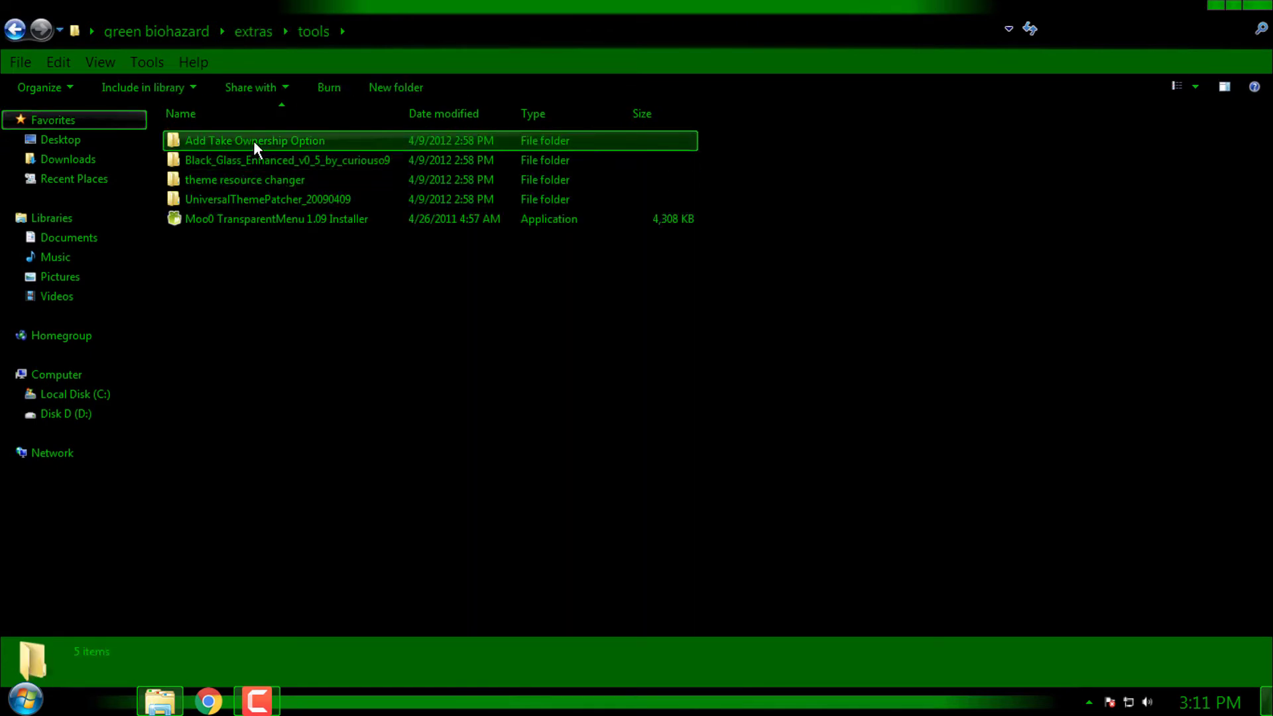
{"action": "double_click", "coordinate": [254, 165]}
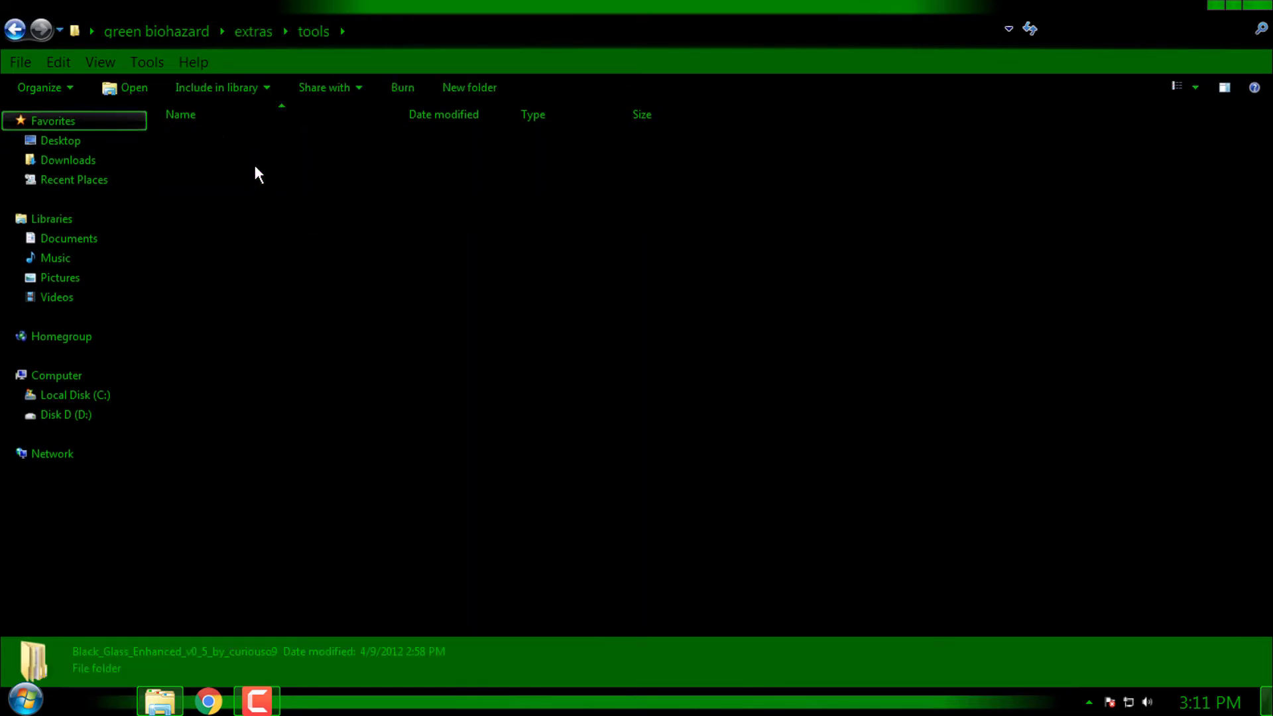
{"action": "double_click", "coordinate": [224, 136]}
{"action": "left_click", "coordinate": [246, 162]}
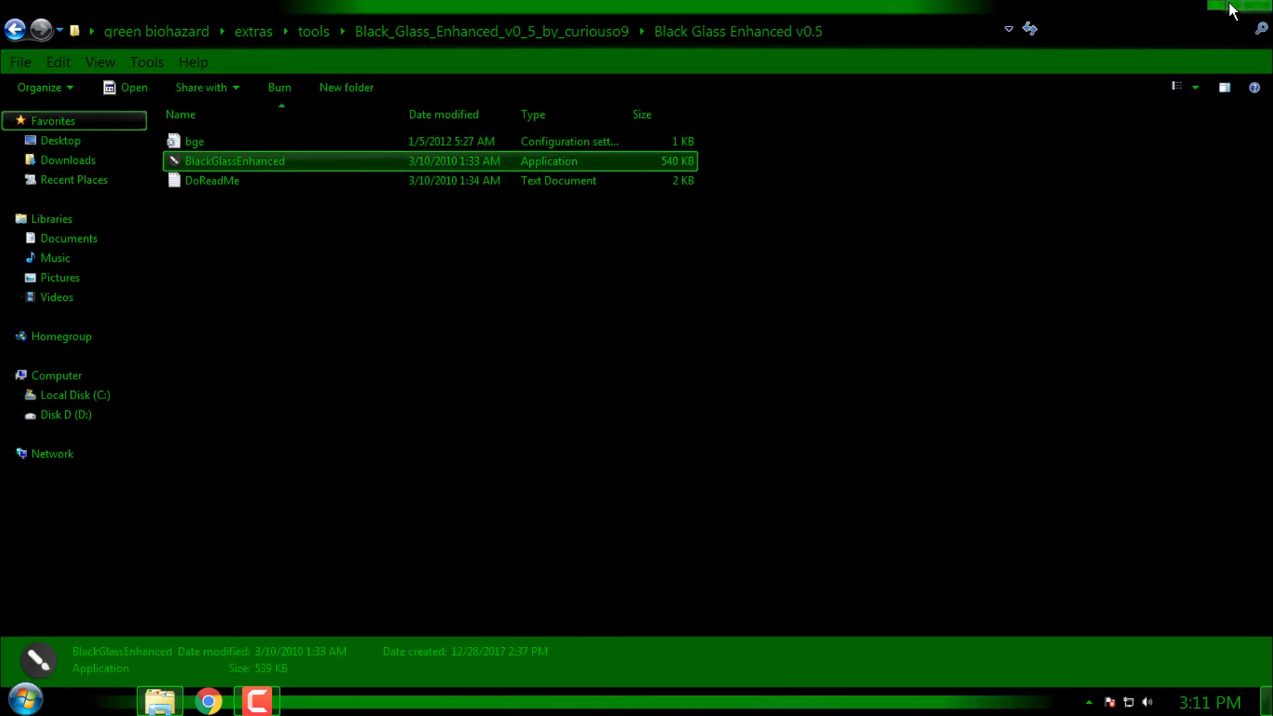
Minimize and restore the folder window, switch to Computer, and shrink it toward the lower right
{"action": "key", "text": "super+d"}
{"action": "left_click", "coordinate": [162, 696]}
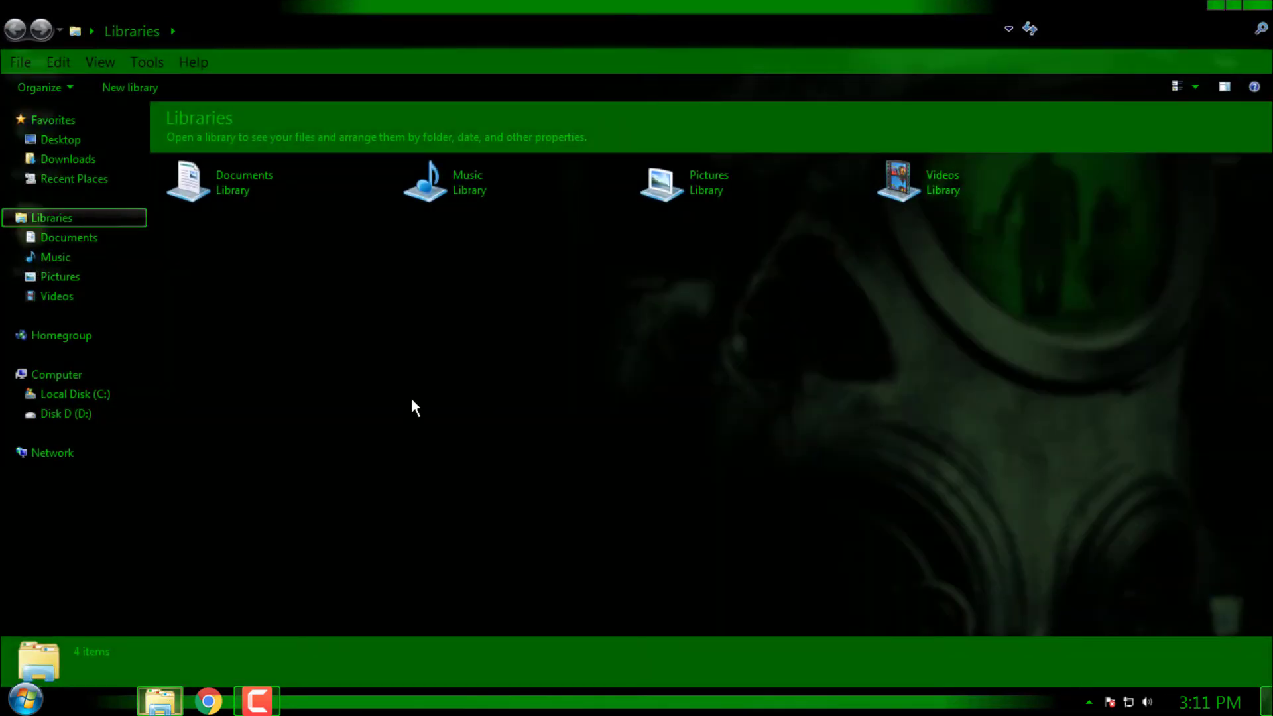
{"action": "left_click", "coordinate": [104, 376]}
{"action": "left_click_drag", "start_coordinate": [485, 67], "coordinate": [881, 233]}
Close the Computer window and open green biohazard > extras > tools maximized
{"action": "left_click", "coordinate": [1132, 228]}
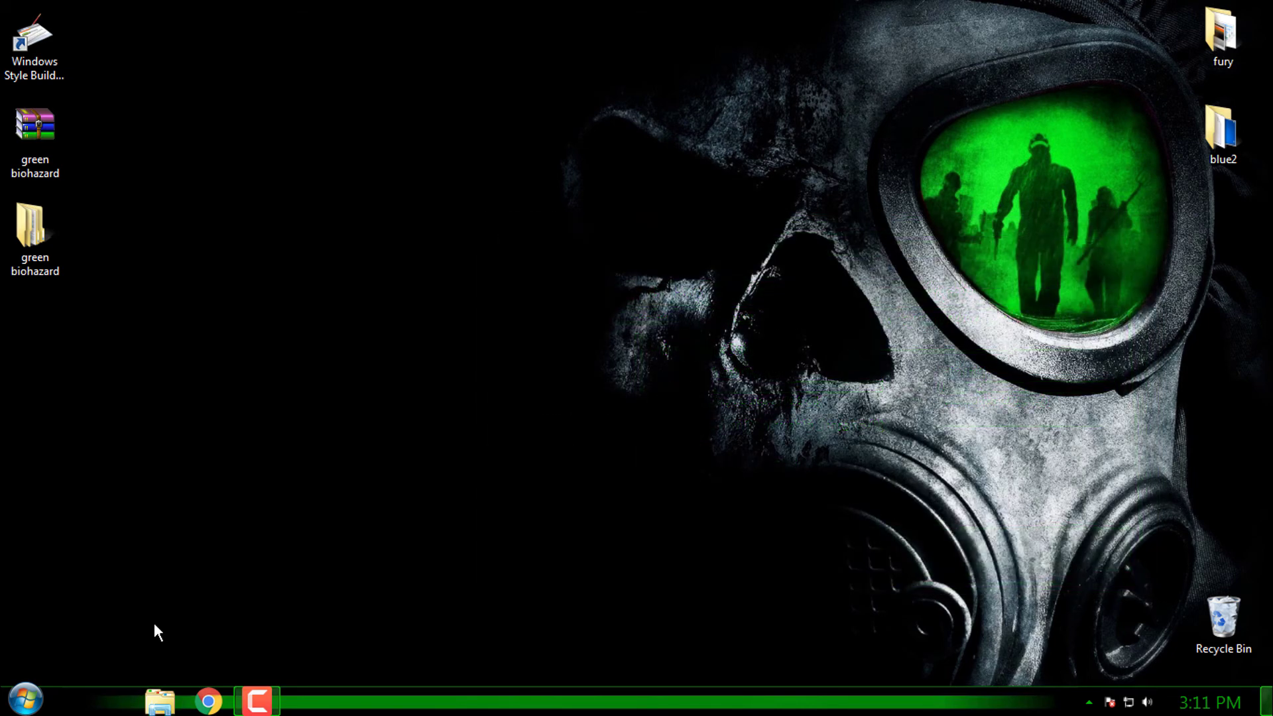
{"action": "double_click", "coordinate": [26, 232]}
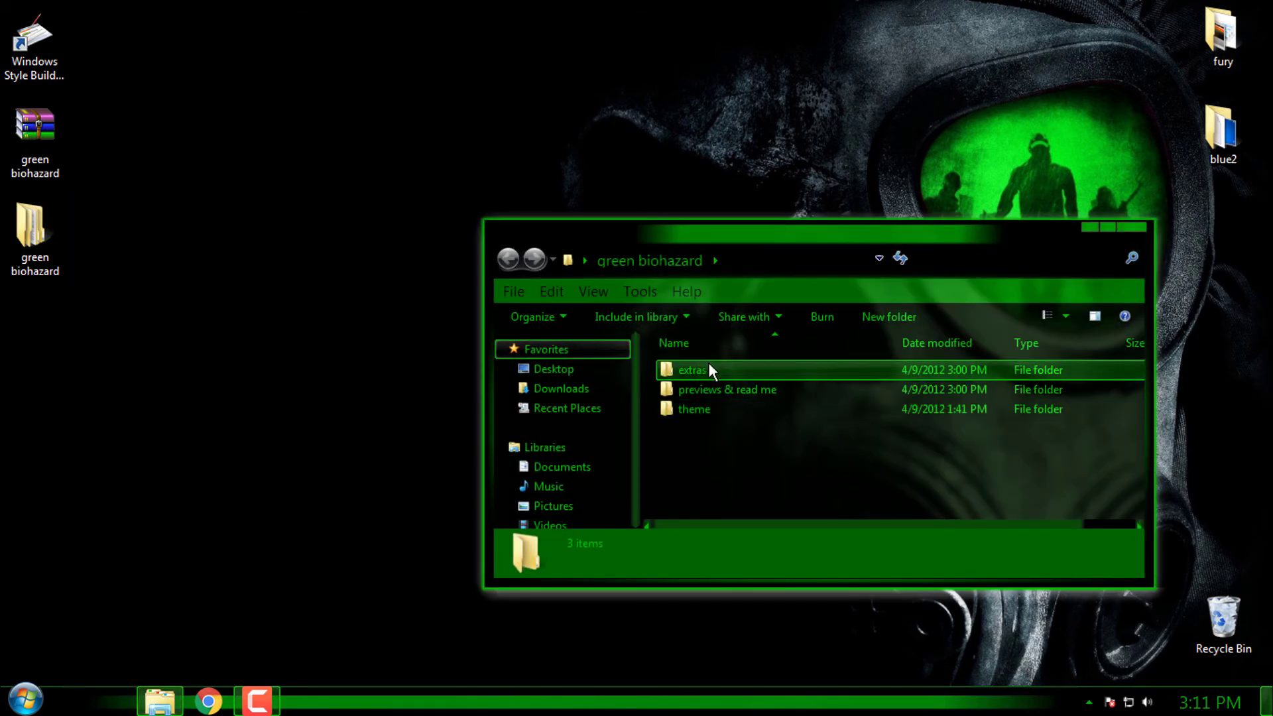
{"action": "double_click", "coordinate": [707, 367]}
{"action": "double_click", "coordinate": [728, 390]}
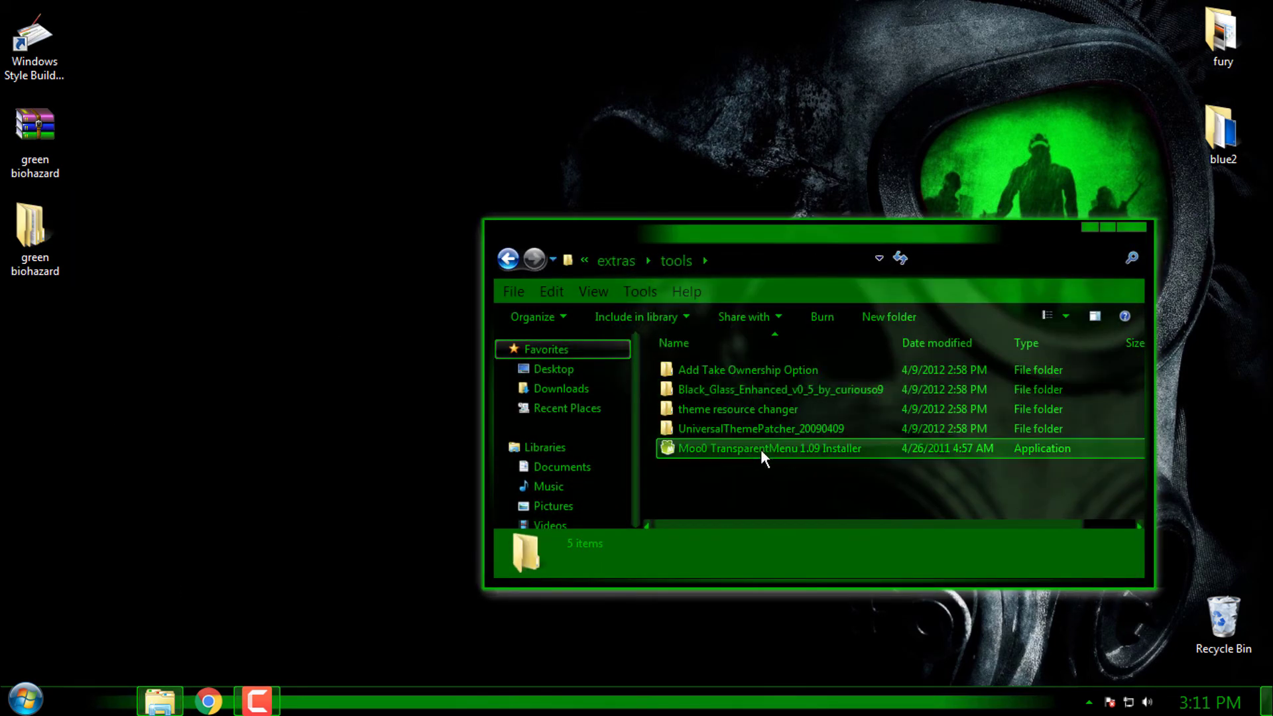
{"action": "left_click", "coordinate": [1103, 228]}
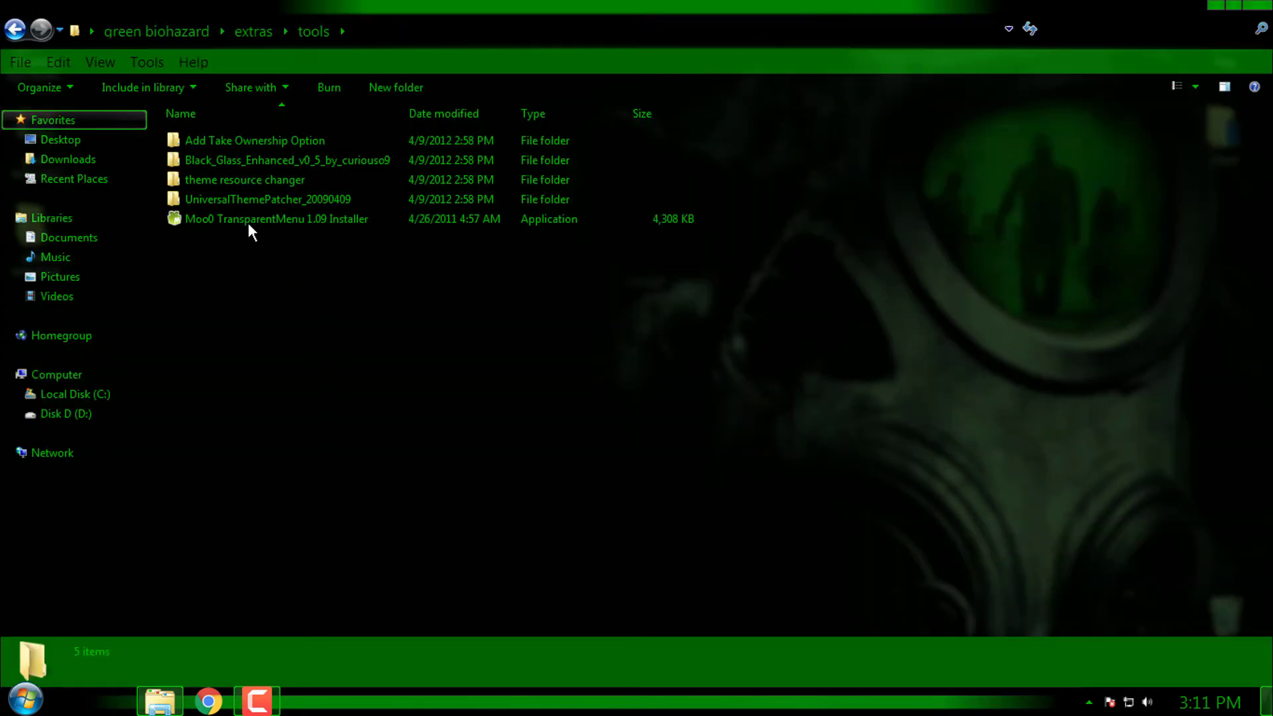
Install Moo0 TransparentMenu 1.09 and close the tools folder
{"action": "left_click", "coordinate": [321, 225]}
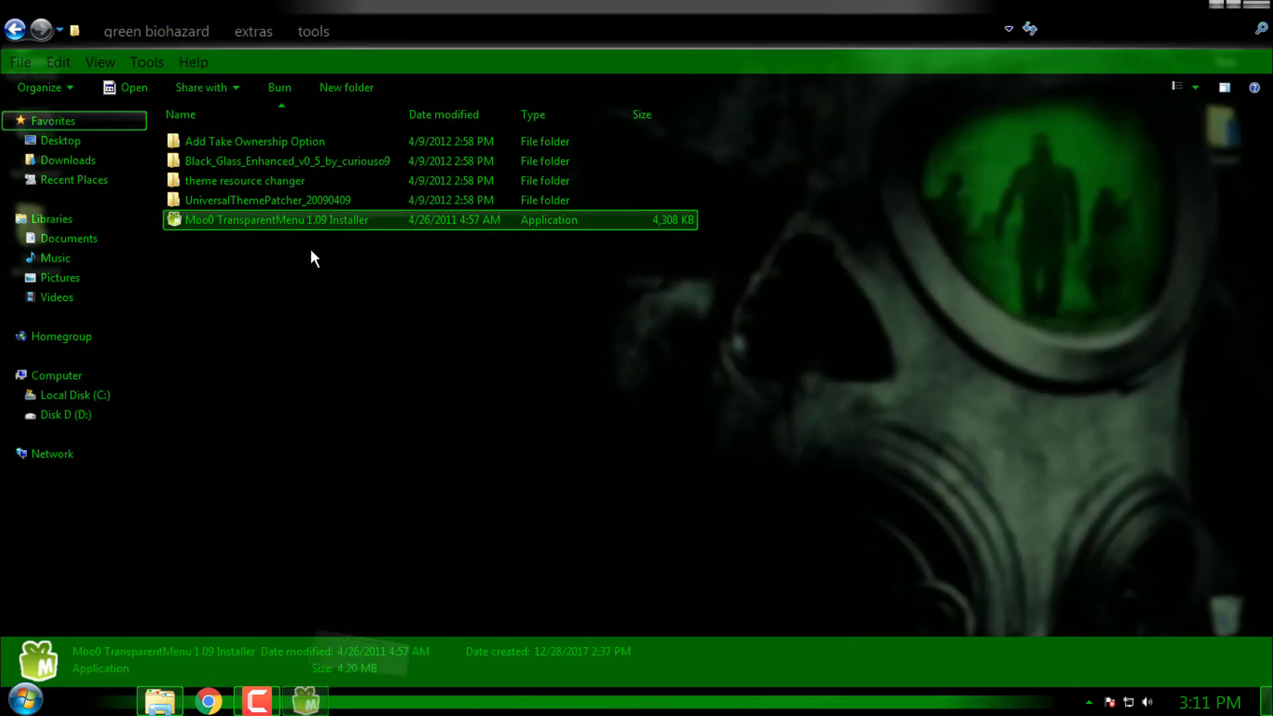
{"action": "left_click", "coordinate": [896, 165]}
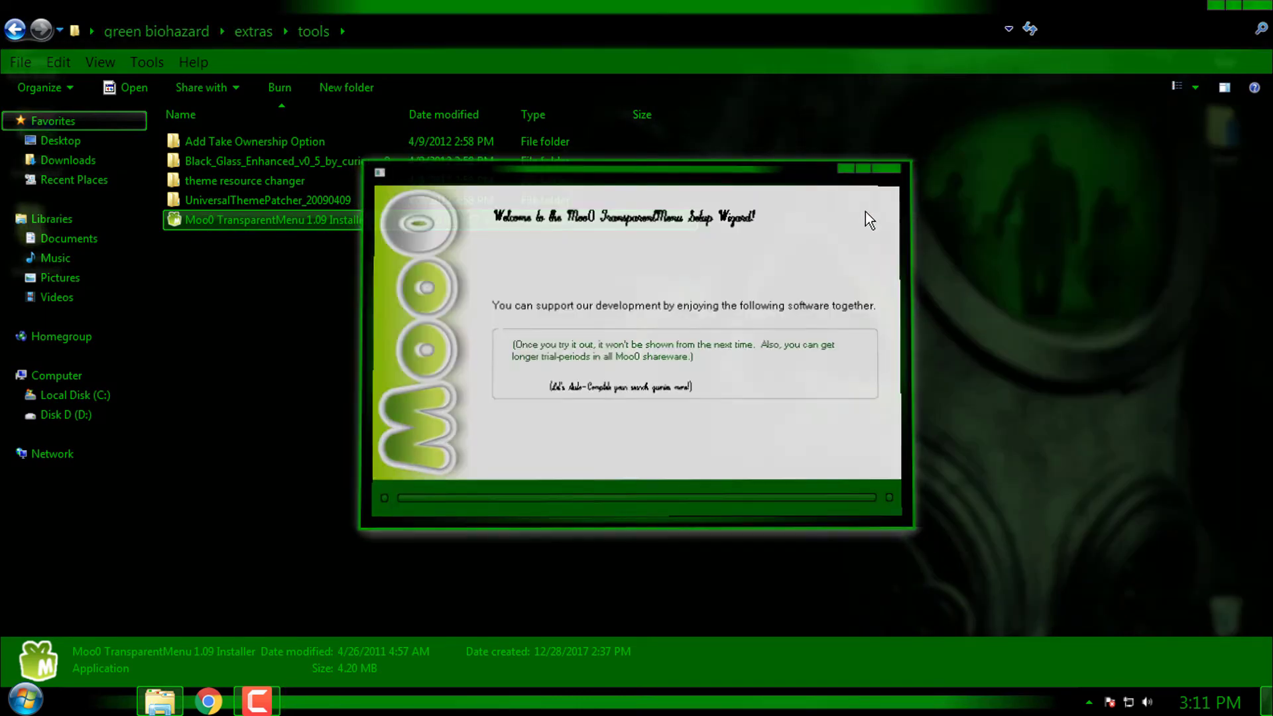
{"action": "left_click", "coordinate": [1259, 5]}
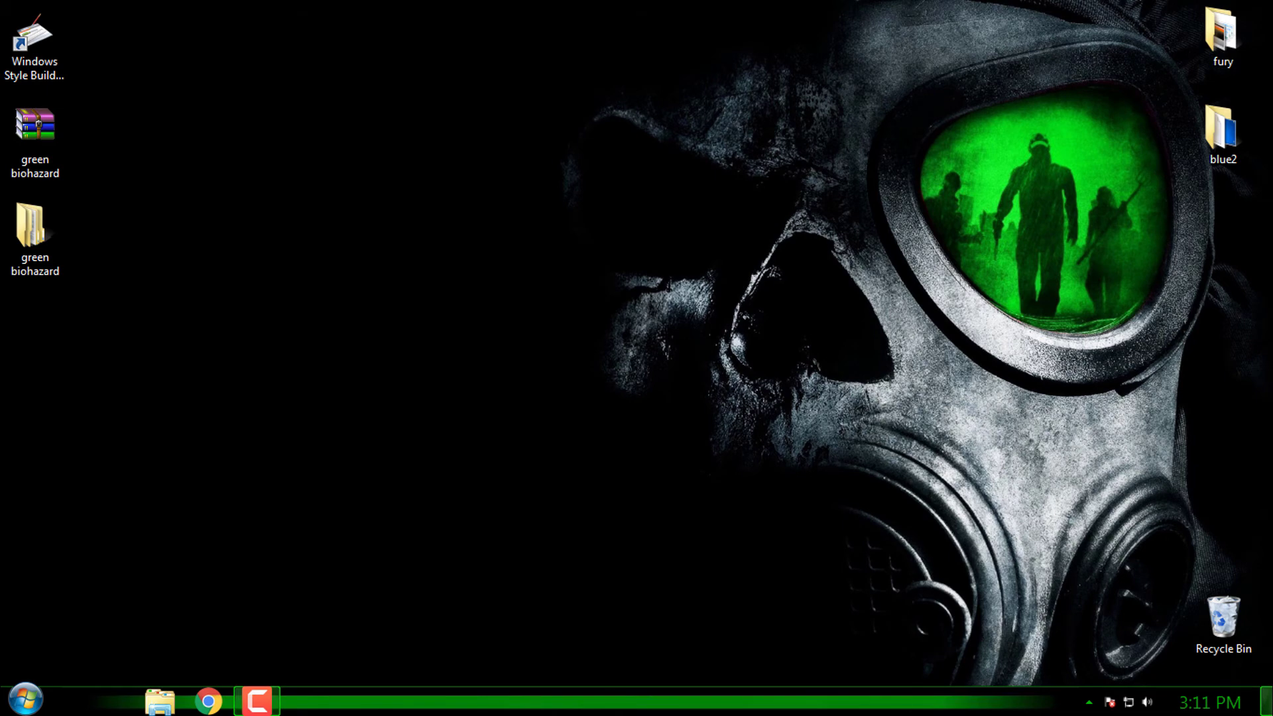
Launch Moo0 TransparentMenu and check that the desktop context menu is now translucent
{"action": "key", "text": "super"}
{"action": "right_click", "coordinate": [1000, 149]}
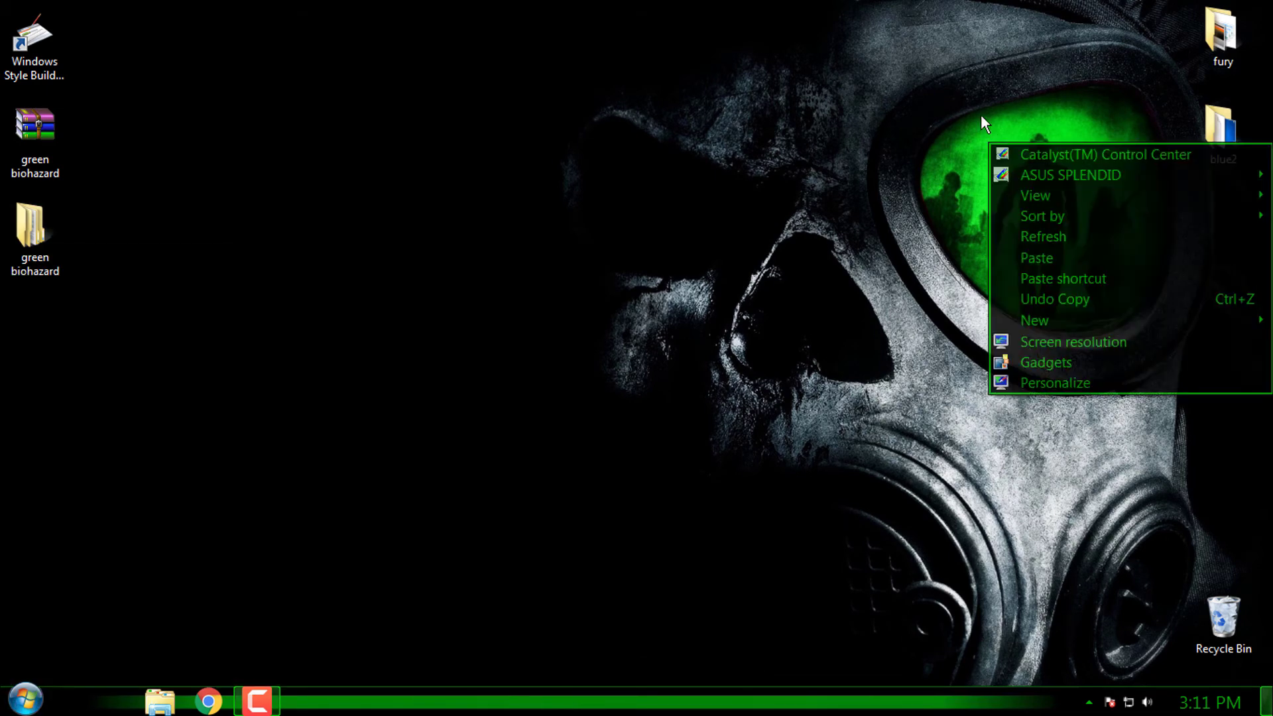
{"action": "left_click", "coordinate": [638, 679]}
{"action": "left_click", "coordinate": [635, 646]}
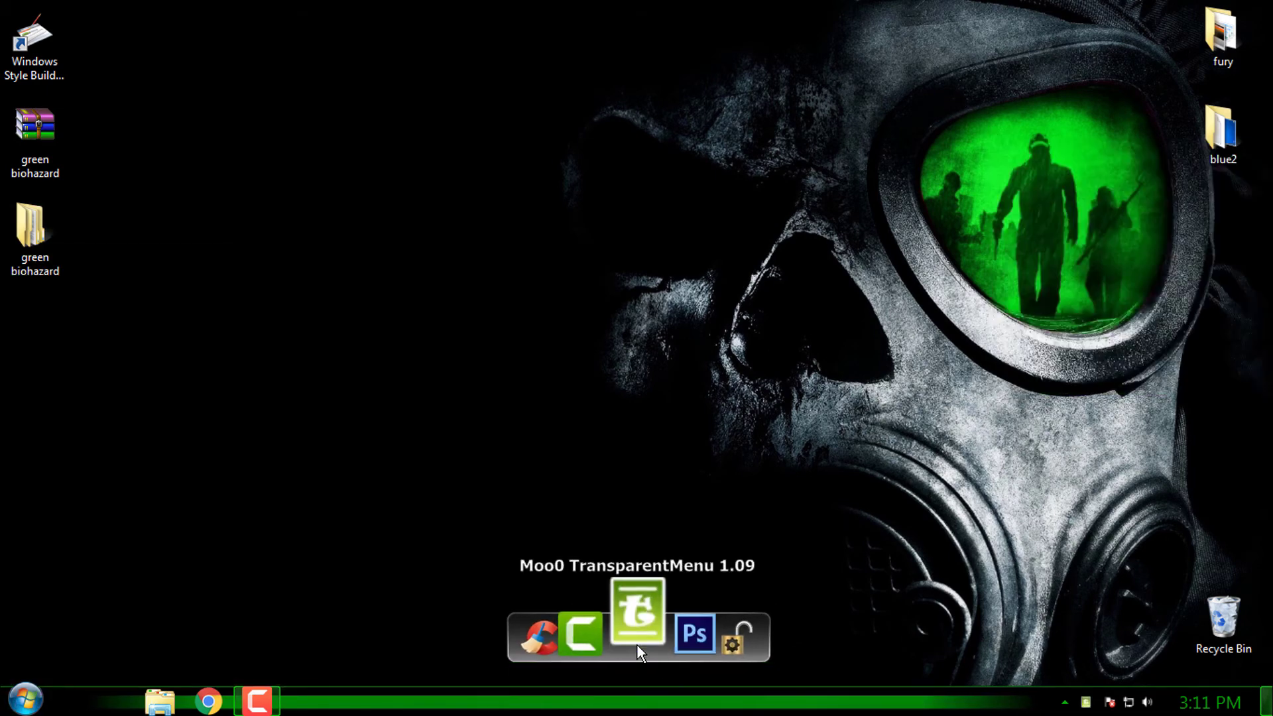
{"action": "left_click", "coordinate": [797, 420]}
{"action": "right_click", "coordinate": [964, 157]}
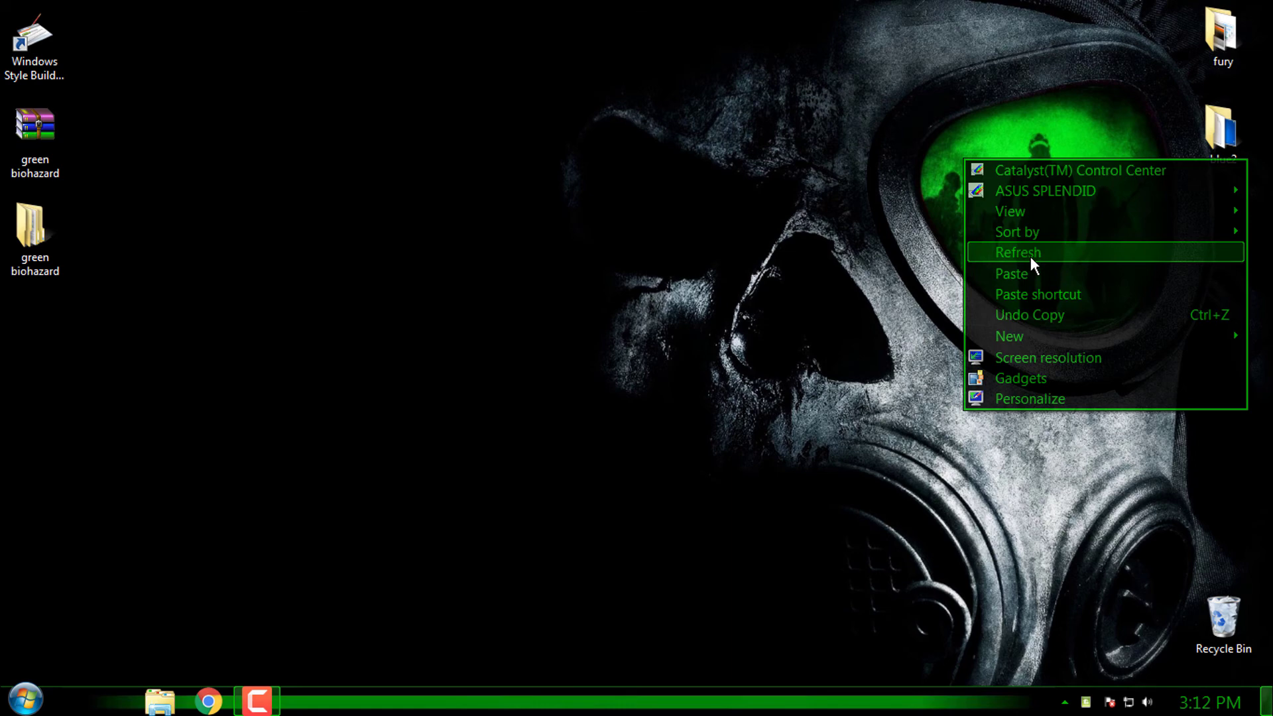
Check the translucent start menu and the tray icon's Menu Transparency options, then refresh the desktop
{"action": "key", "text": "super"}
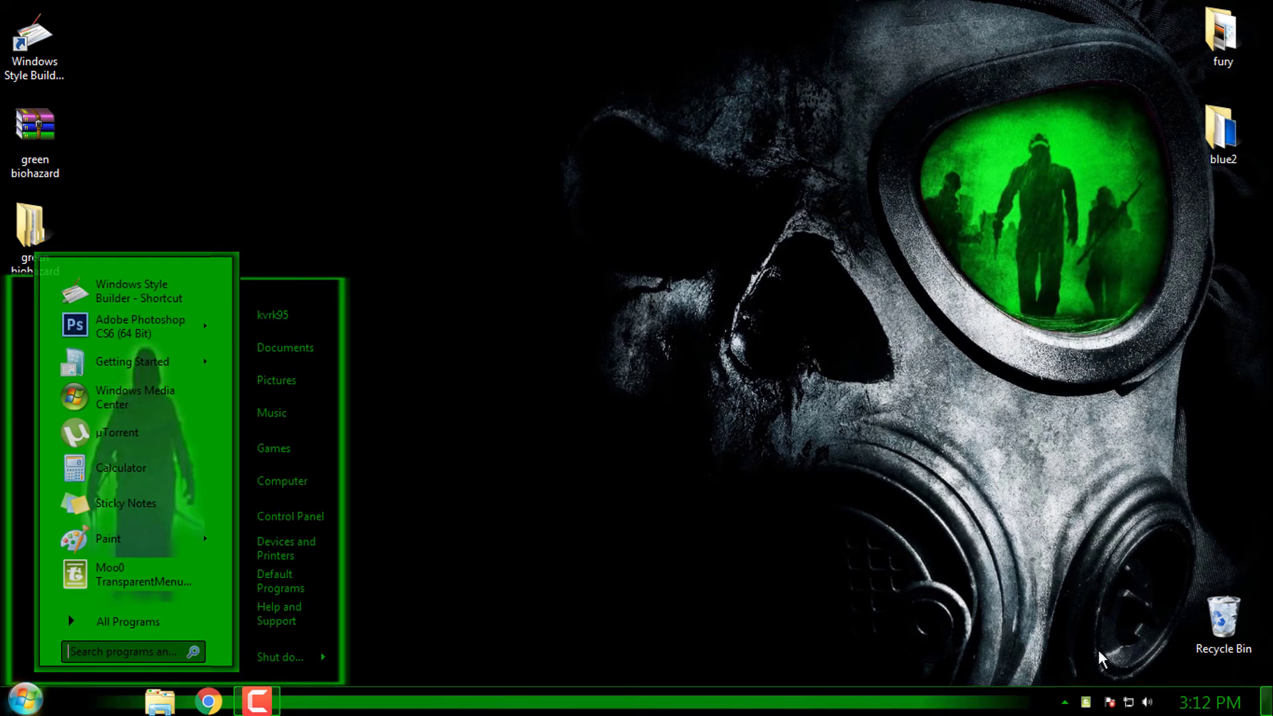
{"action": "left_click", "coordinate": [1068, 703]}
{"action": "right_click", "coordinate": [1068, 613]}
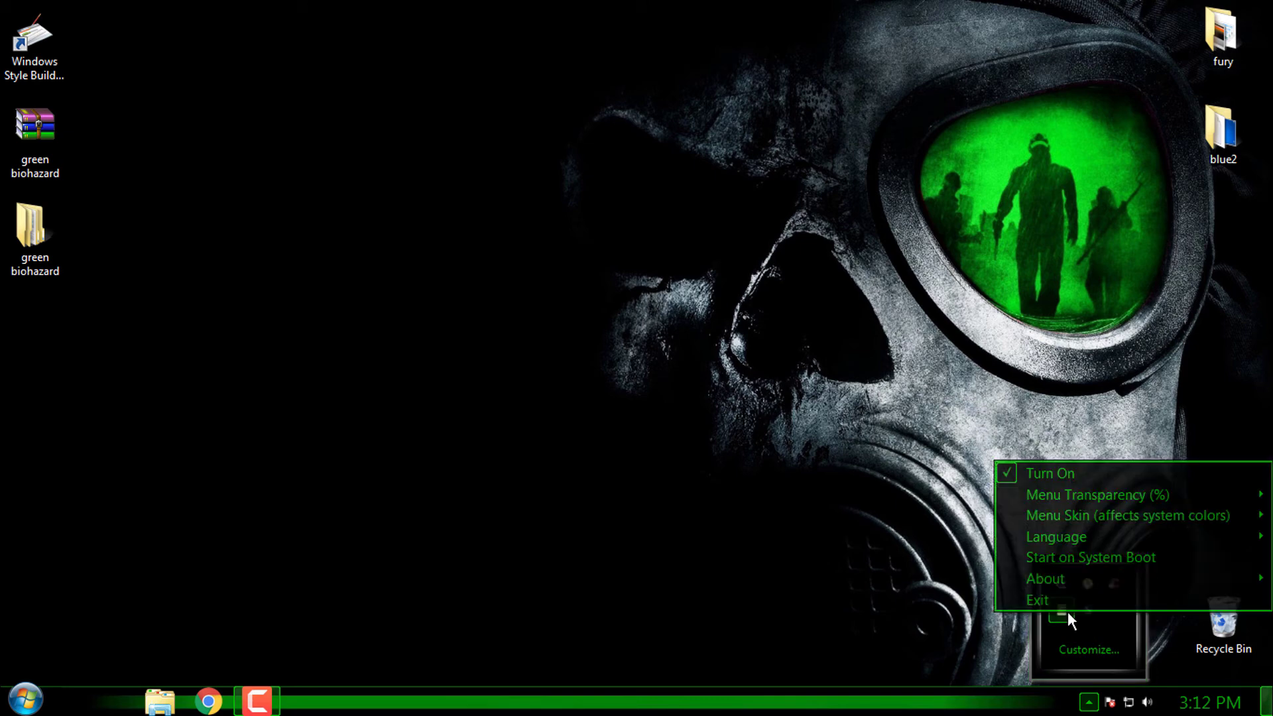
{"action": "mouse_move", "coordinate": [1144, 496]}
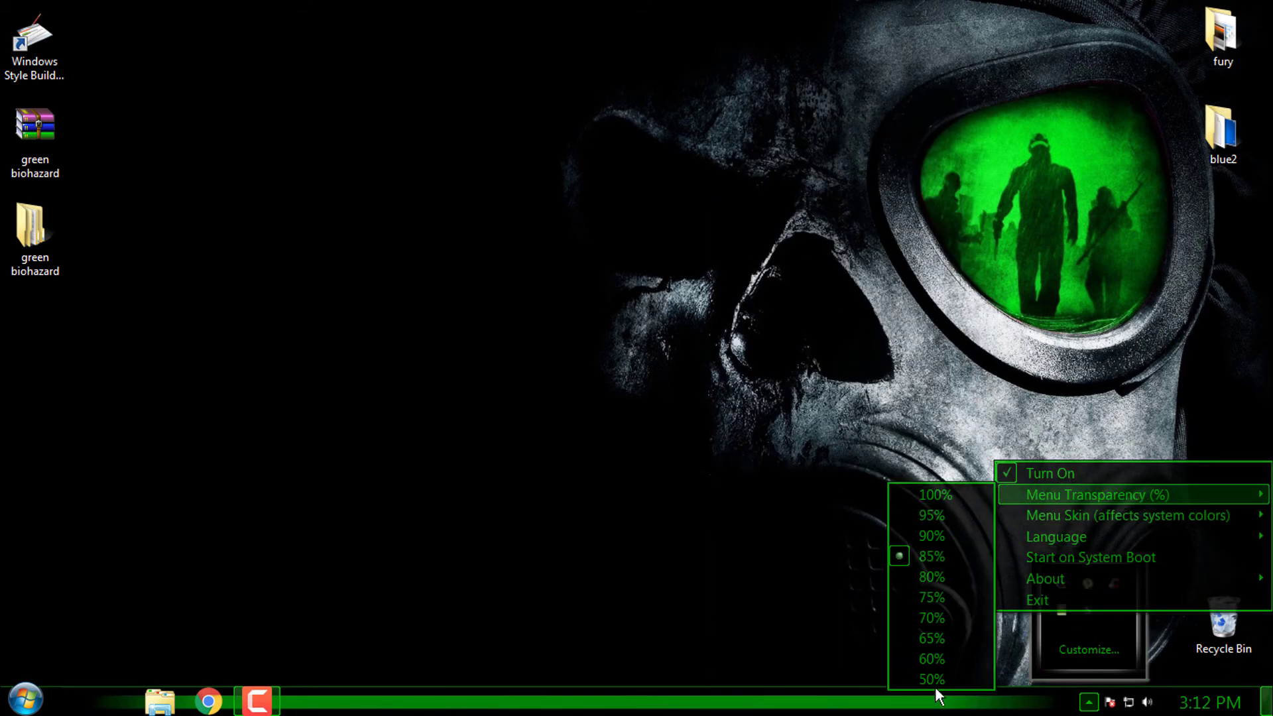
{"action": "right_click", "coordinate": [209, 280]}
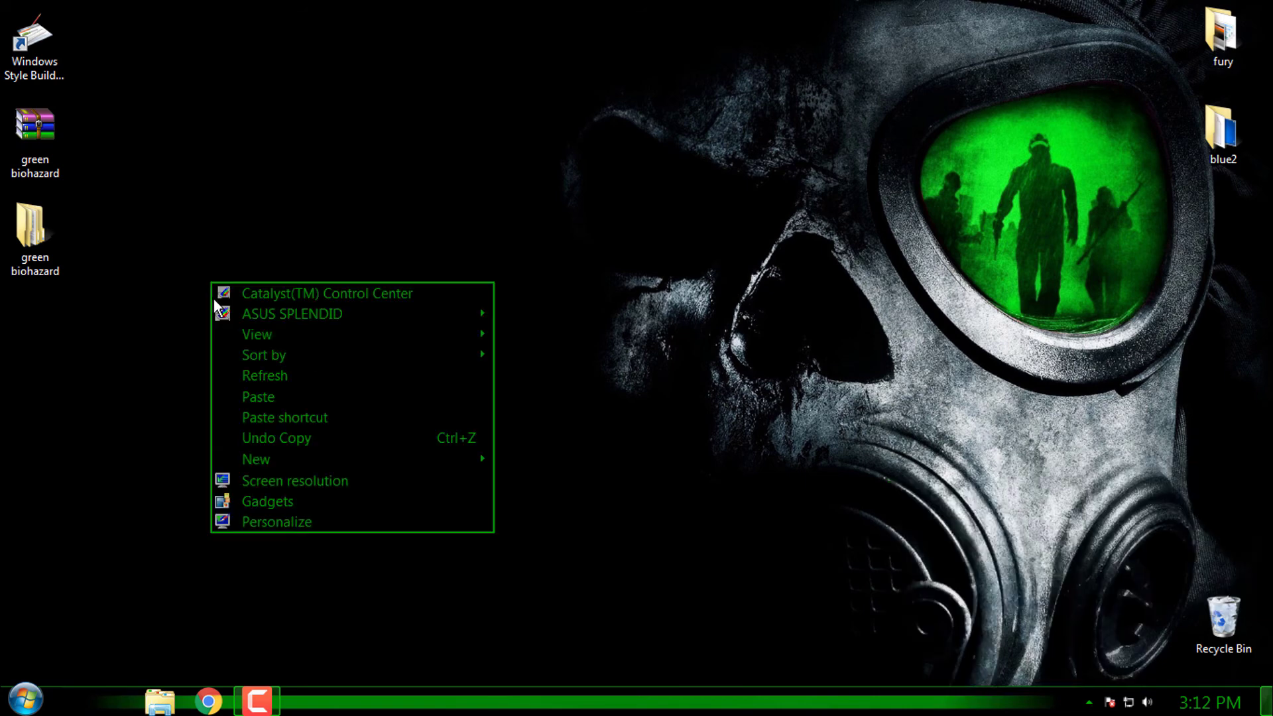
{"action": "left_click", "coordinate": [235, 369]}
Open the Capture image from green biohazard's previews & read me in Windows Photo Viewer
{"action": "double_click", "coordinate": [38, 260]}
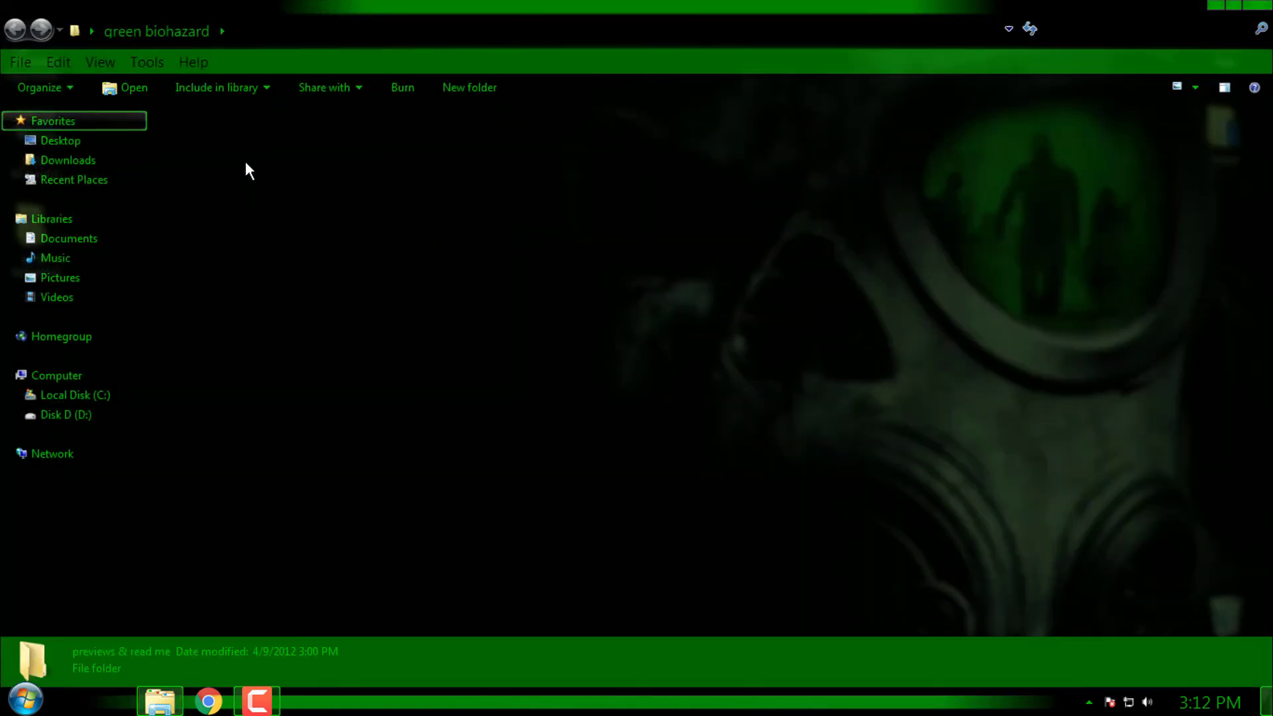
{"action": "double_click", "coordinate": [252, 161]}
{"action": "right_click", "coordinate": [232, 162]}
{"action": "mouse_move", "coordinate": [331, 338]}
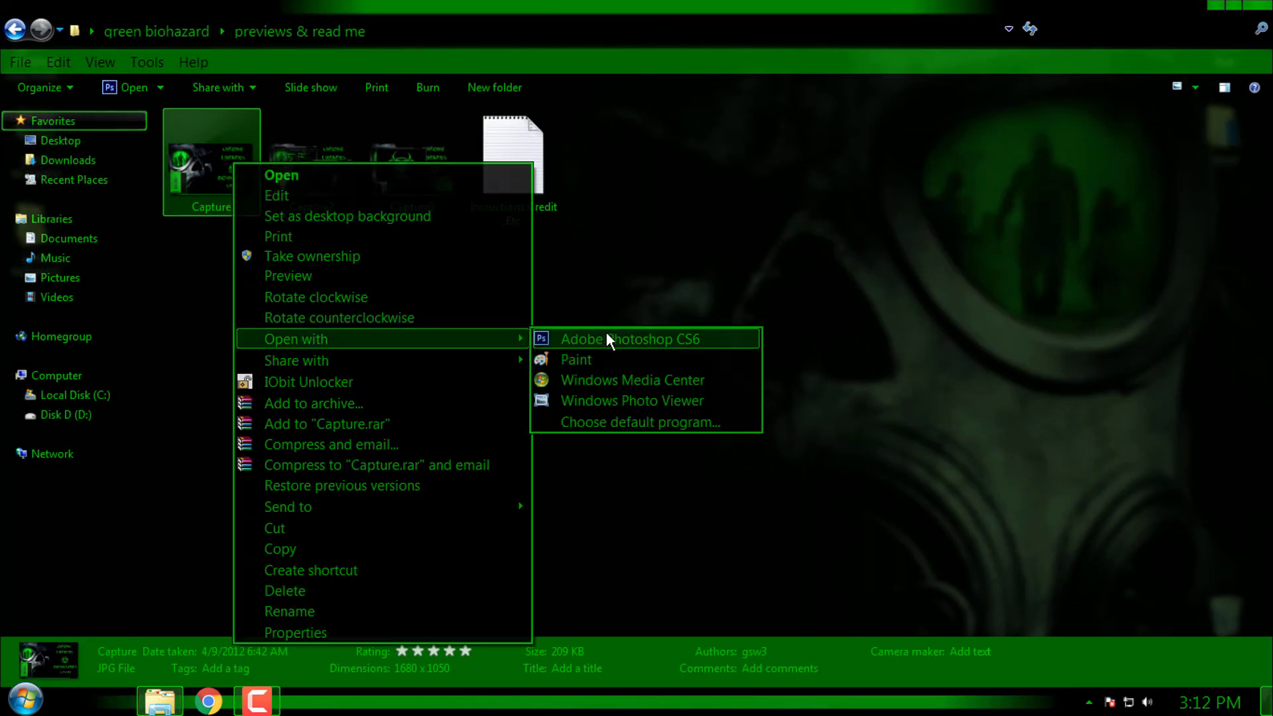
{"action": "left_click", "coordinate": [591, 401]}
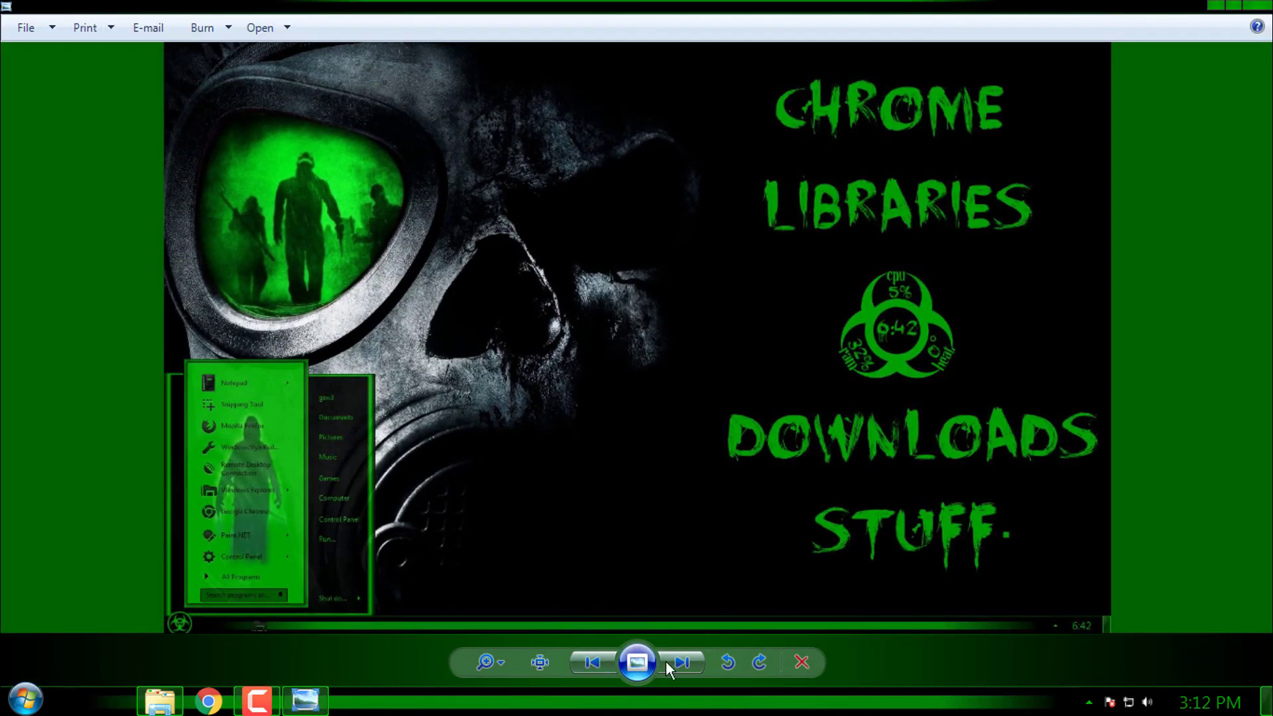
{"action": "scroll", "coordinate": [331, 519], "scroll_direction": "up", "scroll_amount": 5}
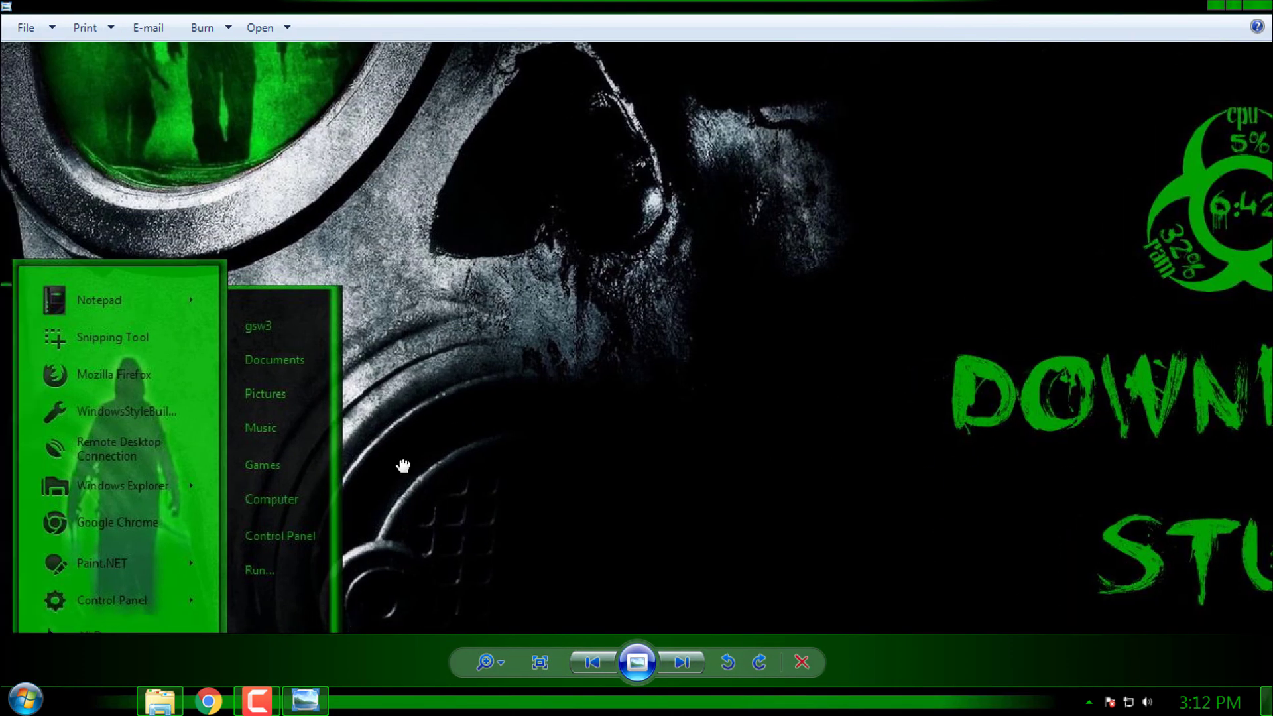
{"action": "scroll", "coordinate": [634, 478], "scroll_direction": "down", "scroll_amount": 5}
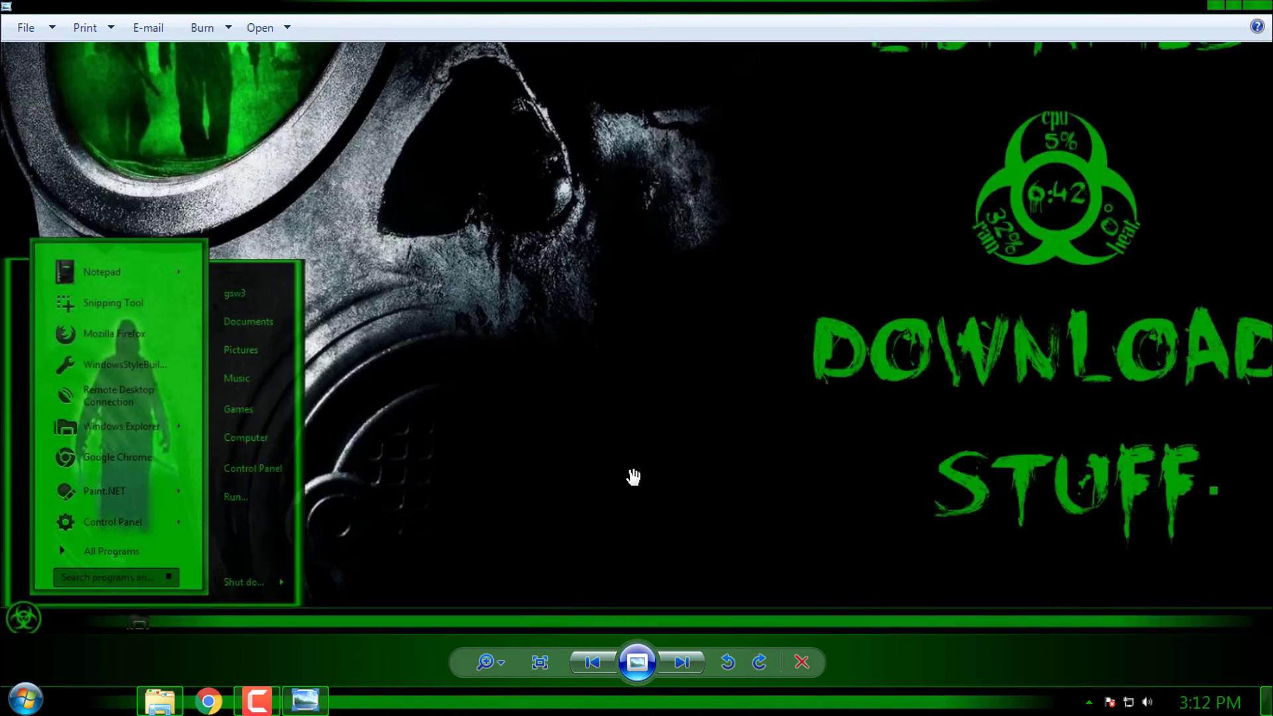
{"action": "left_click", "coordinate": [670, 665]}
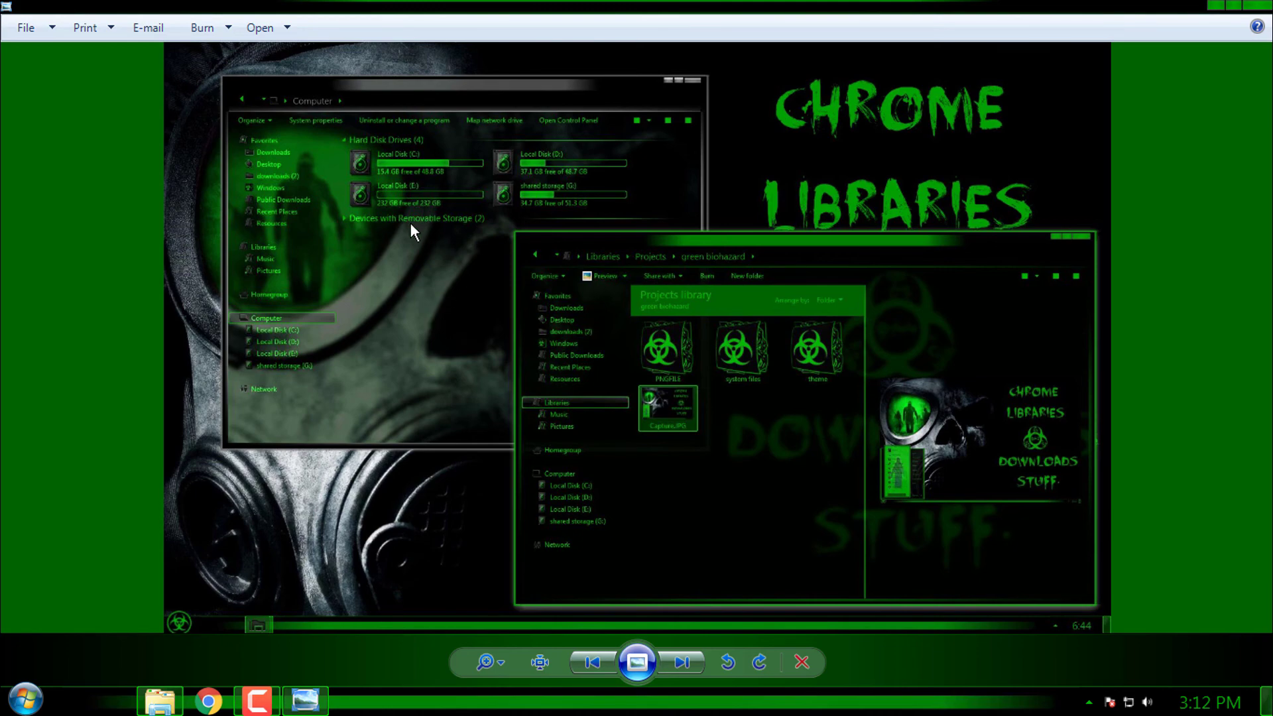
{"action": "scroll", "coordinate": [410, 226], "scroll_direction": "up", "scroll_amount": 5}
{"action": "scroll", "coordinate": [407, 224], "scroll_direction": "down", "scroll_amount": 5}
{"action": "scroll", "coordinate": [796, 393], "scroll_direction": "up", "scroll_amount": 3}
{"action": "scroll", "coordinate": [790, 390], "scroll_direction": "down", "scroll_amount": 3}
{"action": "left_click", "coordinate": [681, 662]}
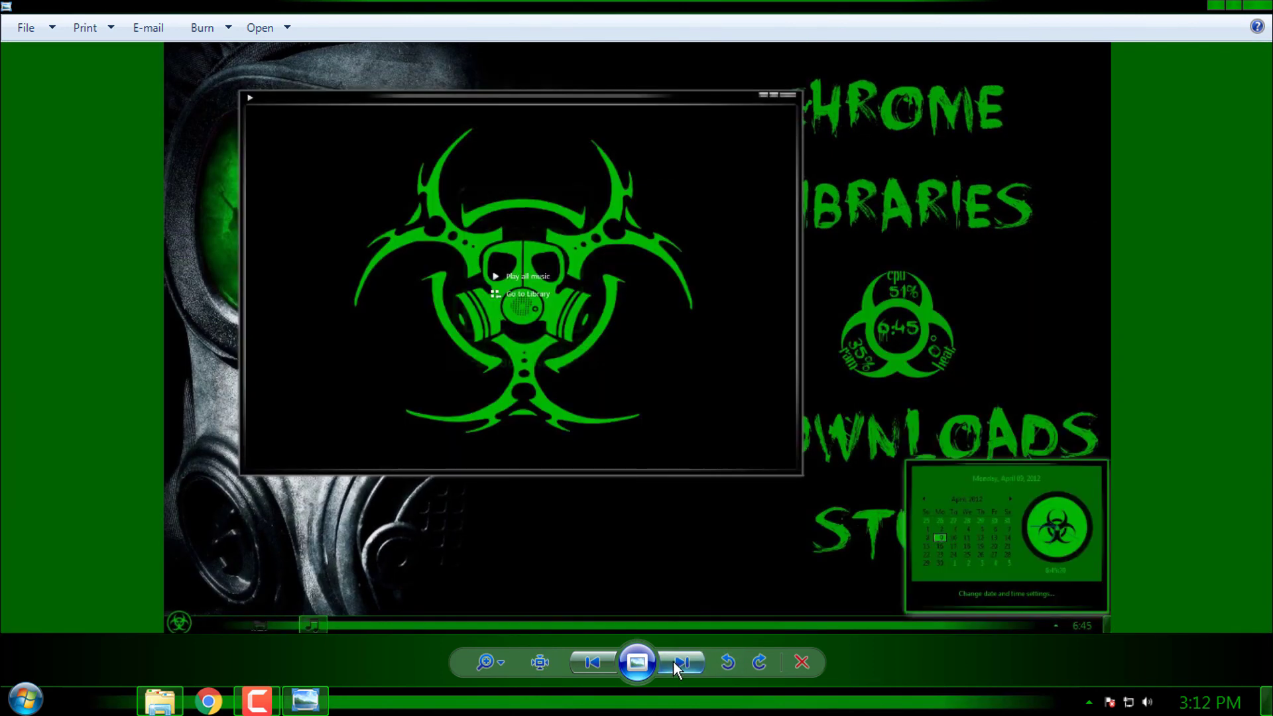
{"action": "left_click", "coordinate": [671, 662]}
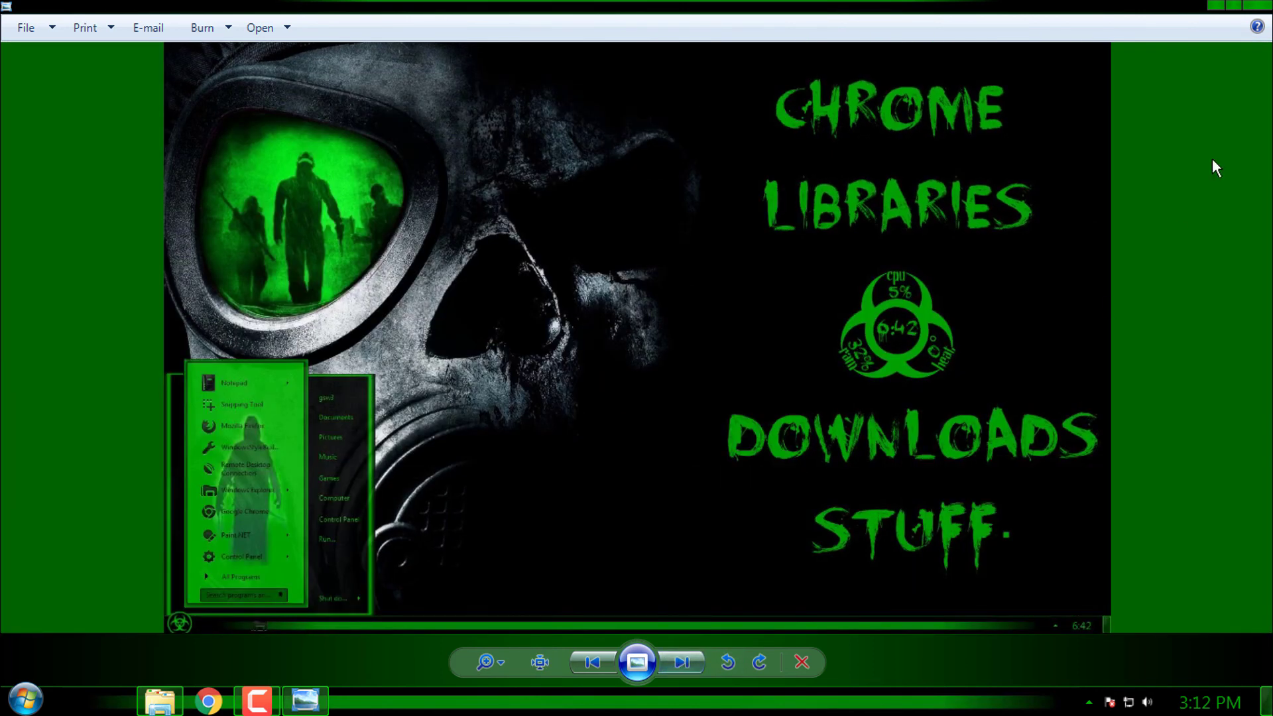
Close Photo Viewer and the Computer window, then display the translucent green start menu
{"action": "left_click", "coordinate": [1247, 14]}
{"action": "right_click", "coordinate": [354, 254]}
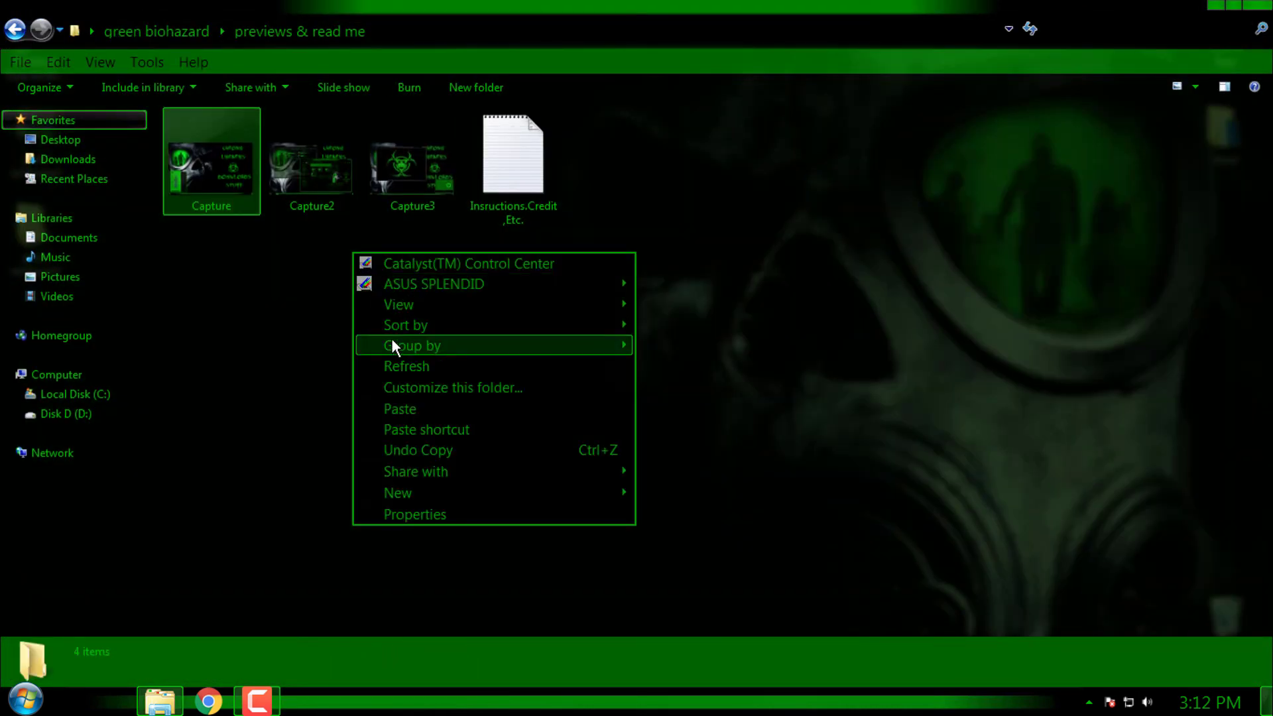
{"action": "left_click", "coordinate": [398, 367]}
{"action": "left_click", "coordinate": [100, 379]}
{"action": "left_click_drag", "start_coordinate": [617, 6], "coordinate": [721, 126]}
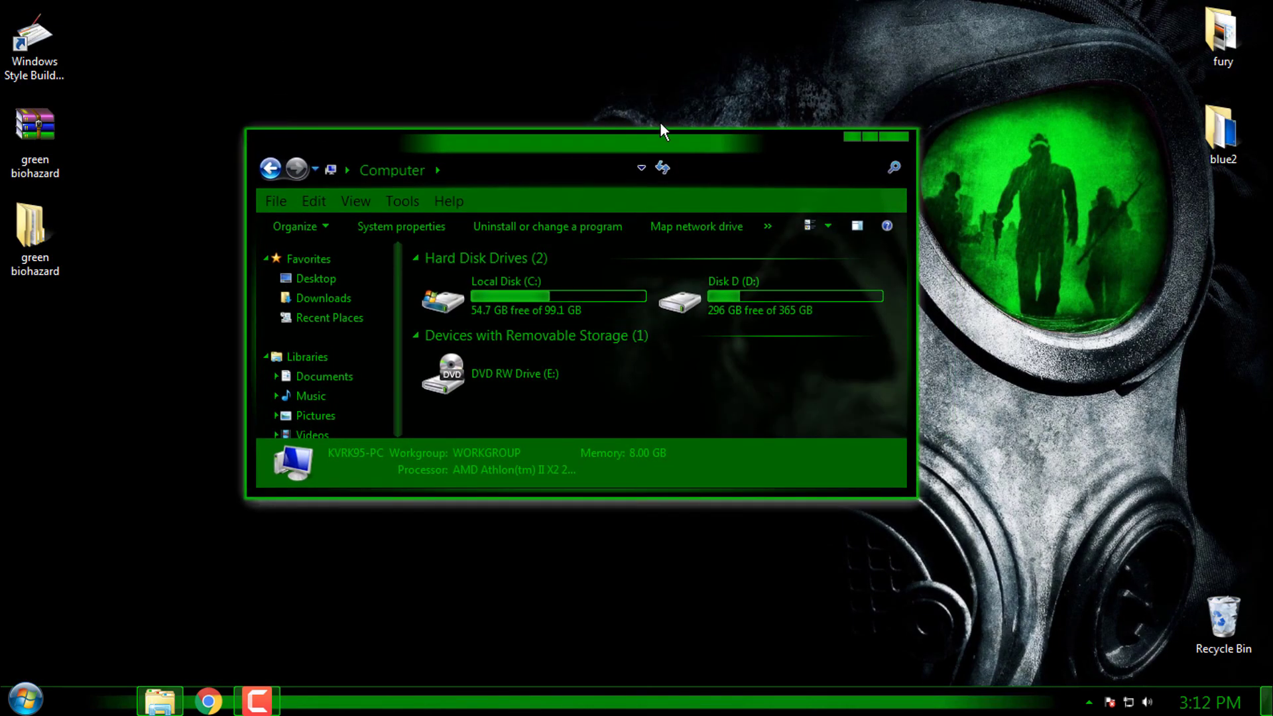
{"action": "left_click", "coordinate": [902, 138]}
{"action": "key", "text": "super"}
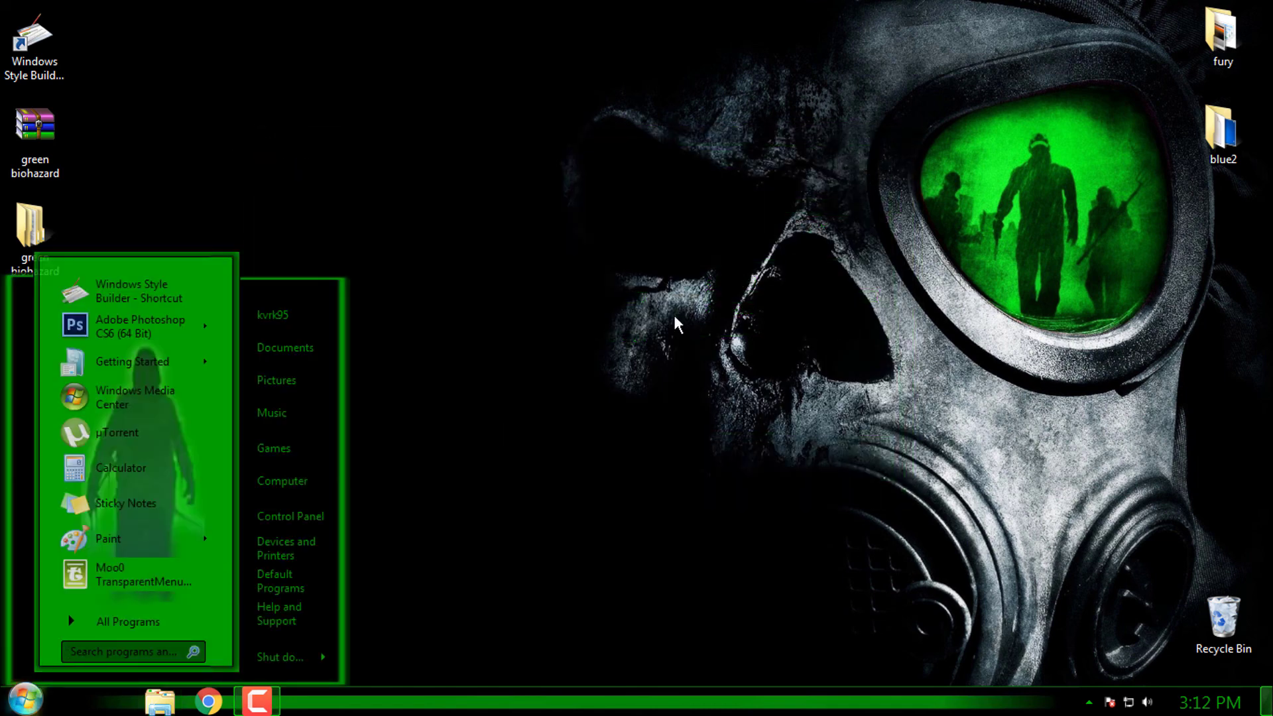